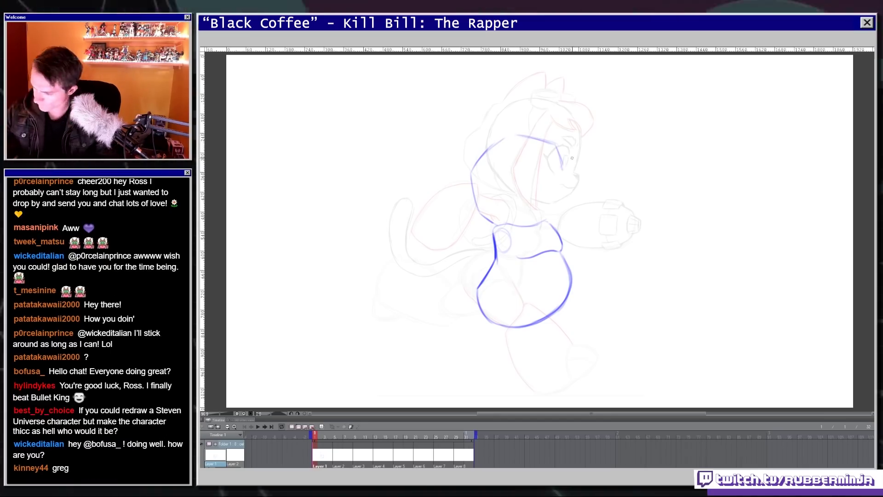
# - Select the blue head outline and shift it slightly up on the body
pyautogui.moveTo(546, 98); pyautogui.dragTo(432, 229)
pyautogui.hotkey('ctrl', 't')
pyautogui.moveTo(570, 184); pyautogui.dragTo(568, 179)
pyautogui.press('Return')
pyautogui.hotkey('ctrl', 'd')
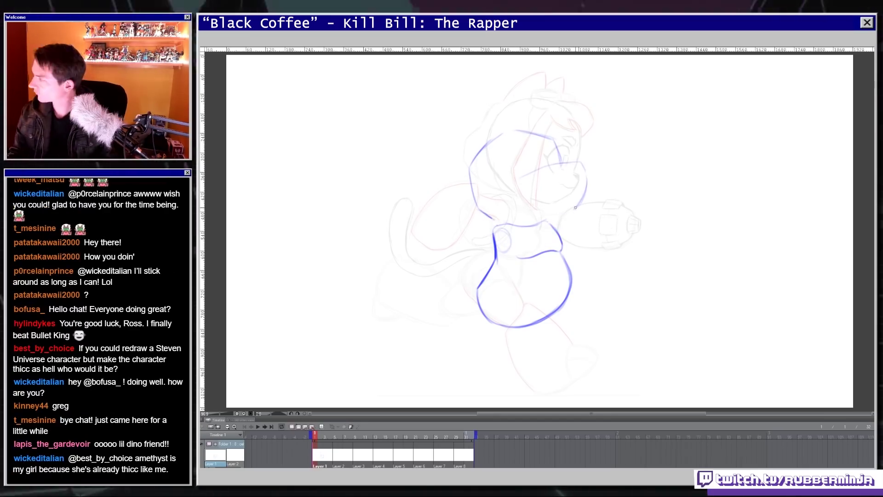
# - Draw two round eyes above the snout and check the face in the mirrored view
pyautogui.moveTo(519, 153); pyautogui.dragTo(532, 157)
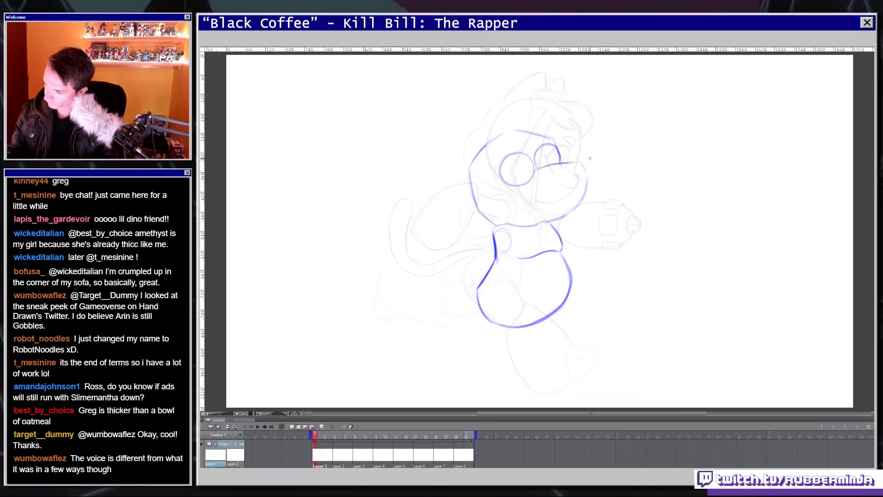
pyautogui.hotkey('ctrl', 'z')
pyautogui.press('h')
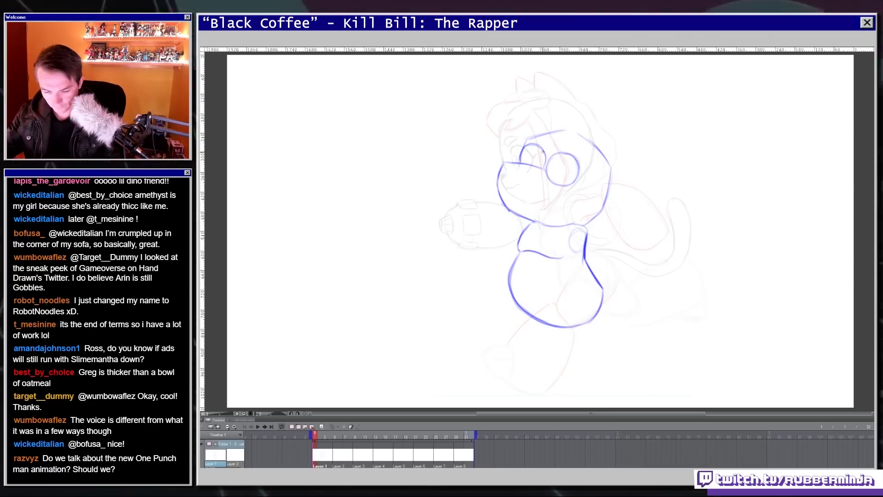
pyautogui.press('h')
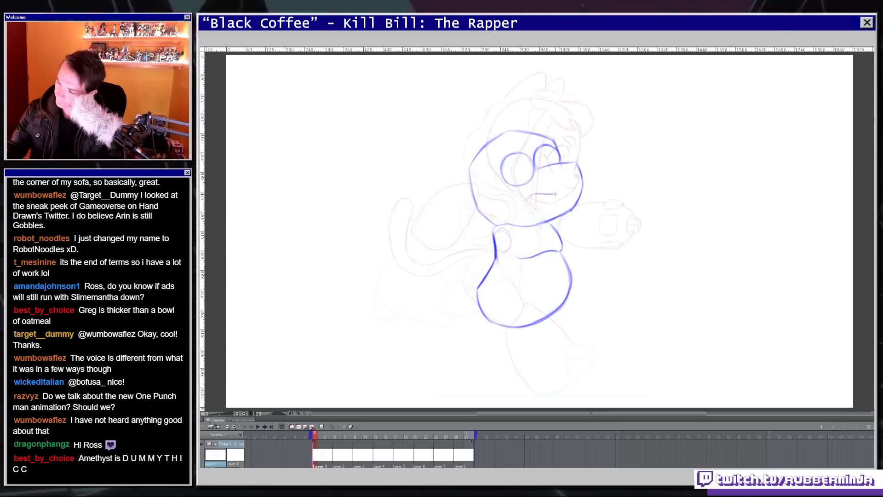
# - Draw an open smiling mouth with upper teeth below the snout
pyautogui.moveTo(561, 200); pyautogui.dragTo(526, 199)
pyautogui.moveTo(528, 198)
pyautogui.mouseDown()
pyautogui.moveTo(559, 199)
pyautogui.moveTo(558, 225)
pyautogui.mouseUp()
pyautogui.press('h')
pyautogui.press('h')
# - Scale the selected head down slightly and reposition it over the neck
pyautogui.hotkey('ctrl', 't')
pyautogui.moveTo(621, 81); pyautogui.dragTo(613, 89)
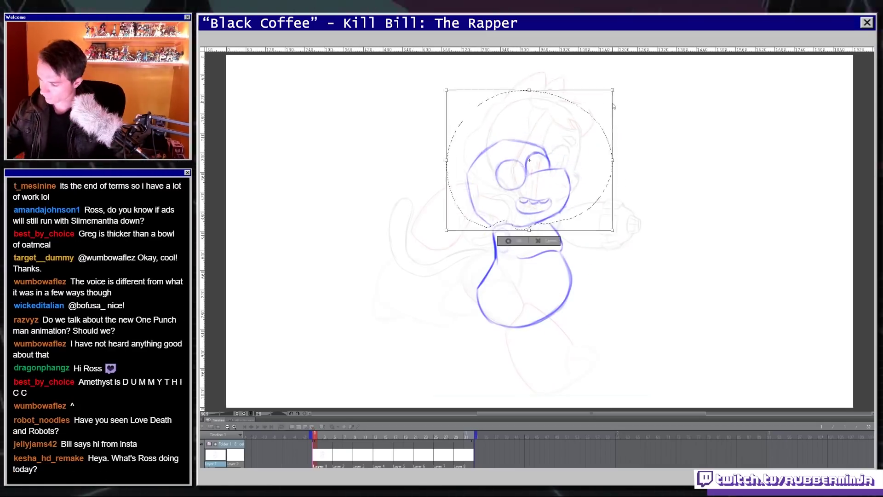
pyautogui.press('Return')
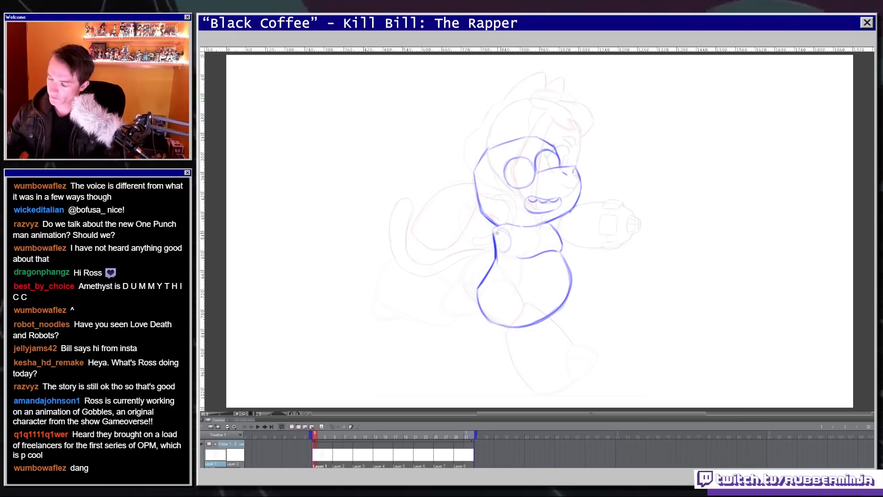
# - Add small rectangular pupils and spikes along the back, erasing the stray line beside the far eye
pyautogui.moveTo(528, 167); pyautogui.dragTo(549, 168)
pyautogui.moveTo(493, 235); pyautogui.dragTo(477, 285)
pyautogui.press('e')
pyautogui.moveTo(559, 151)
pyautogui.mouseDown()
pyautogui.moveTo(550, 141)
pyautogui.moveTo(555, 152)
pyautogui.mouseUp()
pyautogui.press('p')
pyautogui.moveTo(527, 167)
pyautogui.mouseDown()
pyautogui.moveTo(531, 176)
pyautogui.moveTo(550, 168)
pyautogui.mouseUp()
pyautogui.press('h')
pyautogui.press('h')
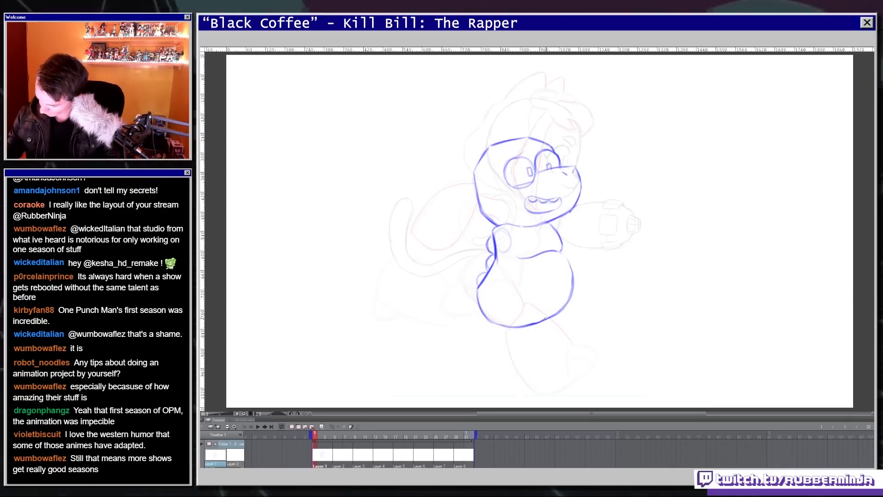
# - Start the front thigh's upper curve, and select the head and enlarge it slightly
pyautogui.moveTo(575, 275); pyautogui.dragTo(595, 283)
pyautogui.moveTo(522, 223); pyautogui.dragTo(474, 223)
pyautogui.hotkey('ctrl', 't')
pyautogui.moveTo(582, 136); pyautogui.dragTo(584, 133)
pyautogui.press('Return')
# - Draw the bent front leg with its pointed foot and adjust it with a free transform
pyautogui.moveTo(576, 284)
pyautogui.mouseDown()
pyautogui.moveTo(597, 306)
pyautogui.moveTo(566, 327)
pyautogui.moveTo(583, 331)
pyautogui.mouseUp()
pyautogui.moveTo(564, 333); pyautogui.dragTo(584, 346)
pyautogui.moveTo(574, 283); pyautogui.dragTo(552, 319)
pyautogui.hotkey('ctrl', 't')
pyautogui.moveTo(598, 347); pyautogui.dragTo(601, 350)
pyautogui.press('Return')
# - Shade the inside of the mouth and draw the trailing leg stretched out behind the body
pyautogui.moveTo(529, 199); pyautogui.dragTo(562, 202)
pyautogui.moveTo(525, 198); pyautogui.dragTo(559, 195)
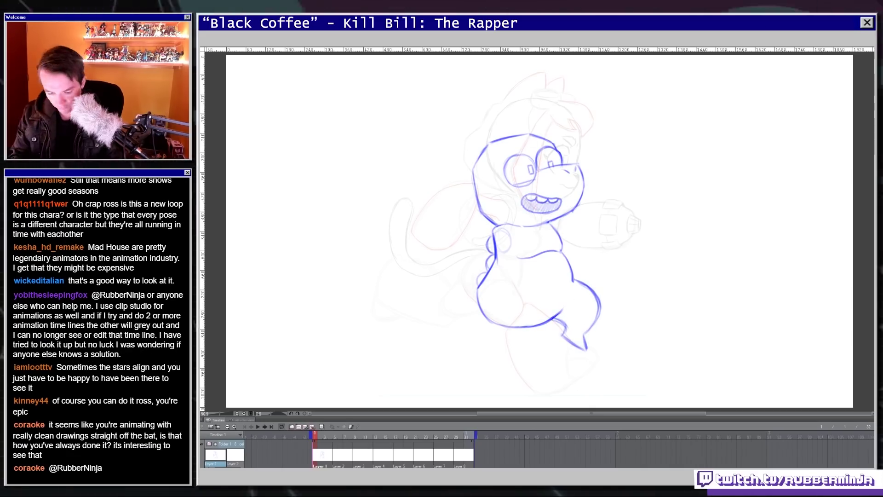
pyautogui.moveTo(478, 305); pyautogui.dragTo(453, 348)
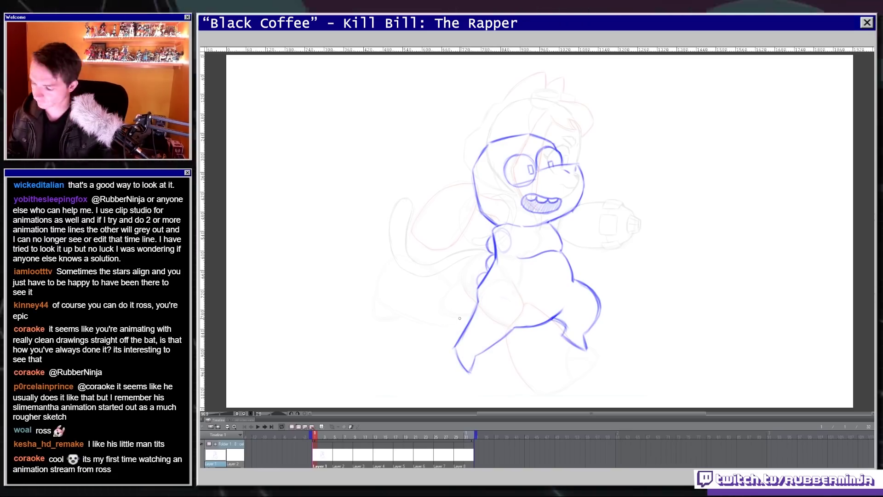
pyautogui.scroll(-1, 574, 266)
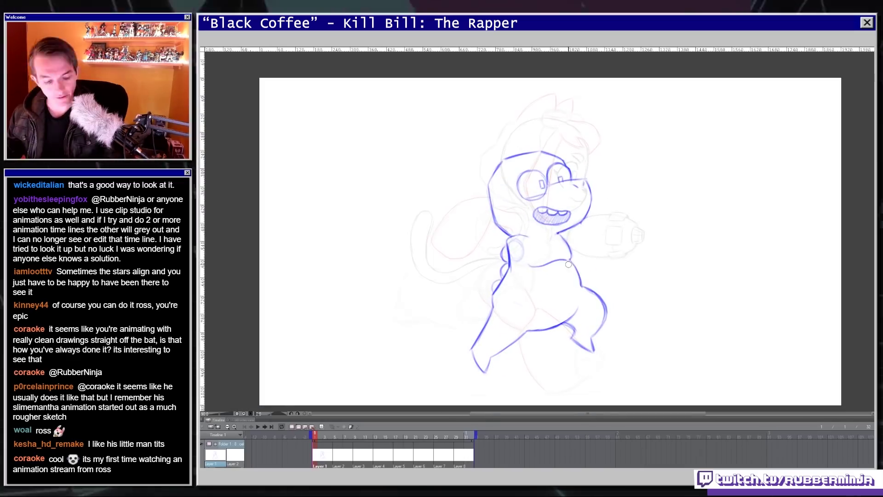
# - Select the head, refine its size and angle with a free transform, and check the pose mirrored
pyautogui.moveTo(554, 132); pyautogui.dragTo(465, 216)
pyautogui.hotkey('ctrl', 't')
pyautogui.moveTo(636, 159); pyautogui.dragTo(634, 156)
pyautogui.press('Return')
pyautogui.hotkey('ctrl', 'd')
pyautogui.press('h')
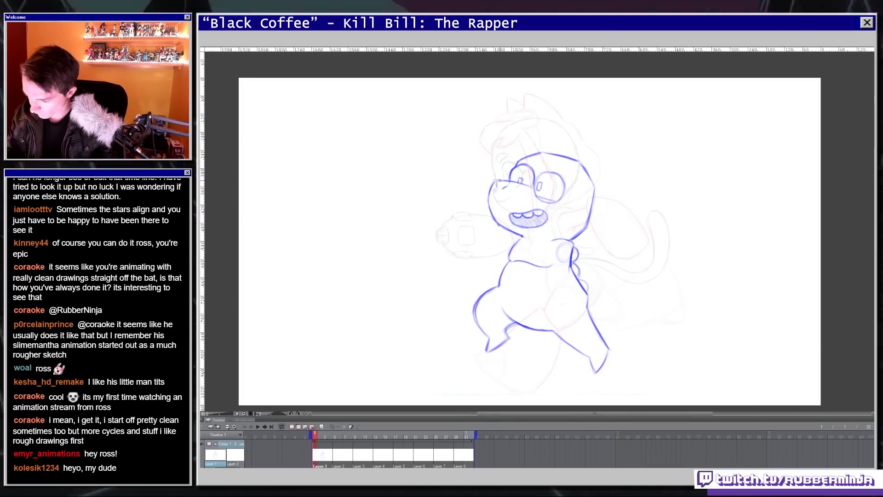
pyautogui.press('h')
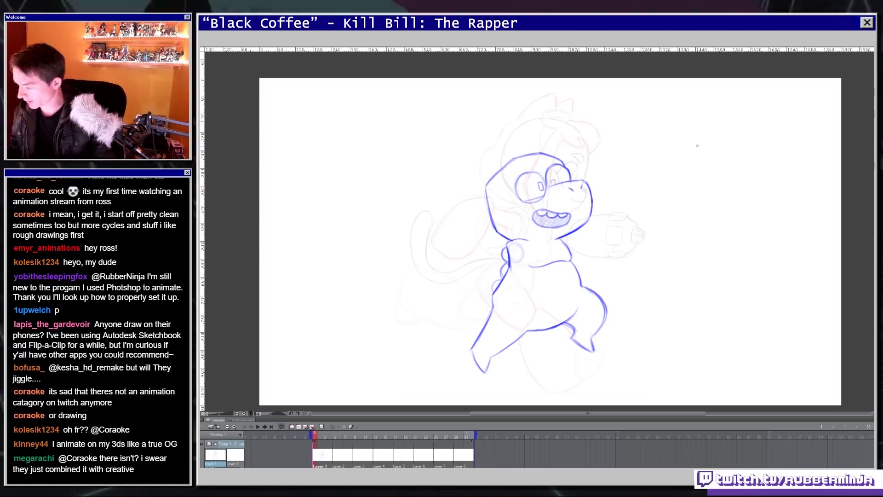
# - Move the whole dinosaur drawing slightly upward on the canvas
pyautogui.hotkey('ctrl', 't')
pyautogui.press('Return')
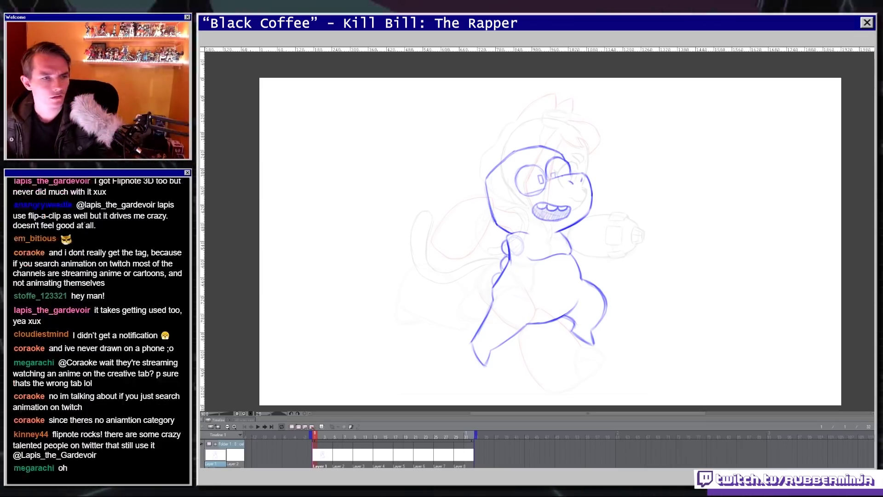
pyautogui.scroll(-6, 572, 246)
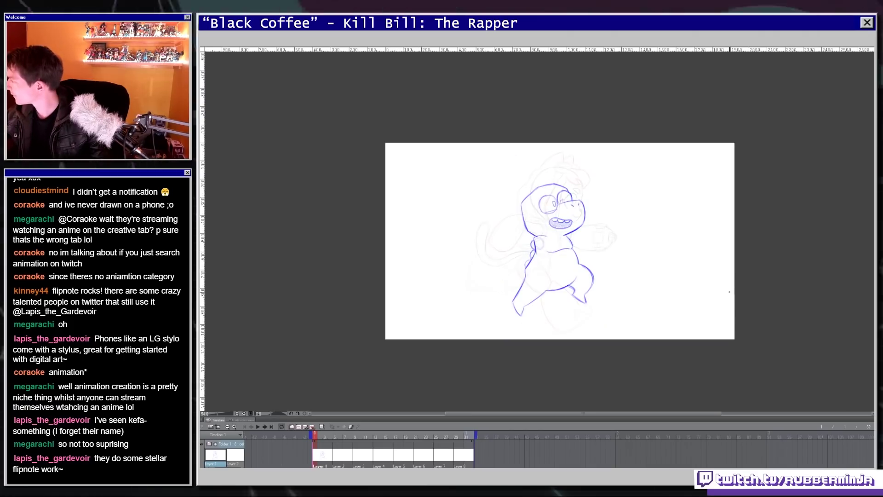
pyautogui.scroll(1, 560, 243)
# - Place the finished Layer 1 pose on the last cel of the timeline, at frame 29
pyautogui.click(457, 454)
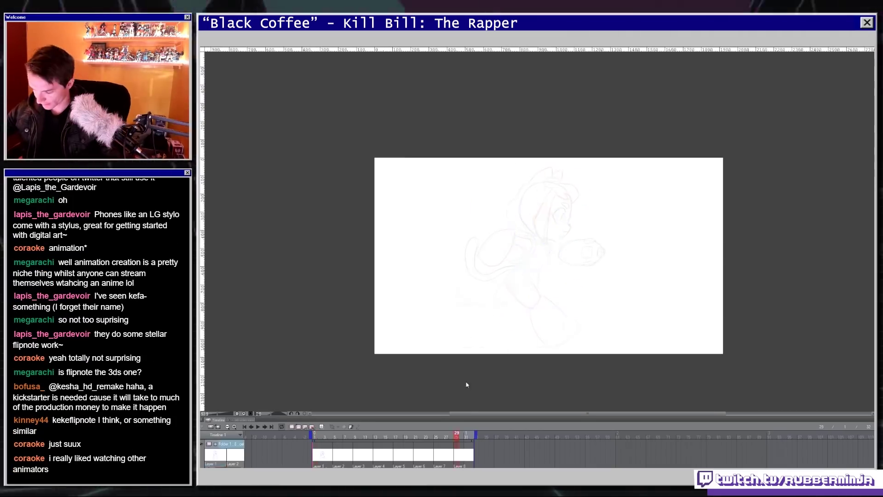
pyautogui.click(322, 454)
pyautogui.scroll(2, 548, 252)
pyautogui.scroll(3, 548, 252)
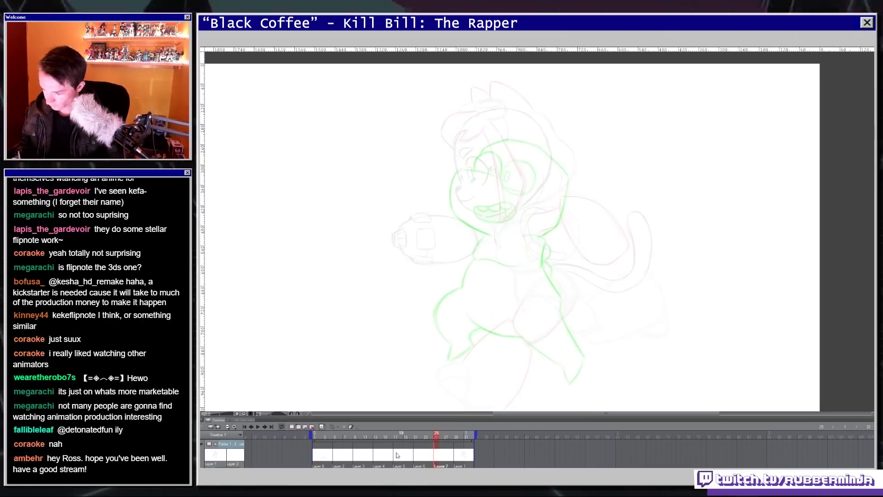
# - Clear the reference character sketch from the canvas and go to the dinosaur drawing at frame 29
pyautogui.scroll(-2, 515, 225)
pyautogui.hotkey('ctrl', 'shift', 'n')
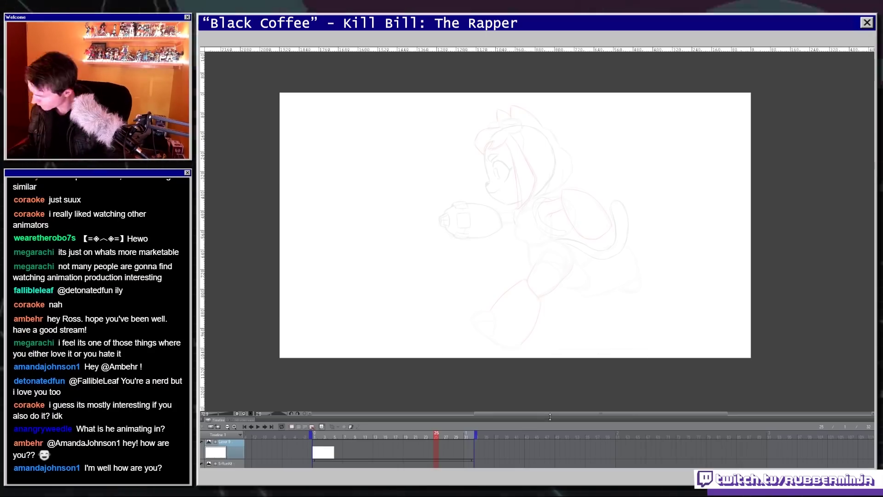
pyautogui.hotkey('ctrl', 'e')
pyautogui.hotkey('ctrl', 'e')
pyautogui.click(457, 436)
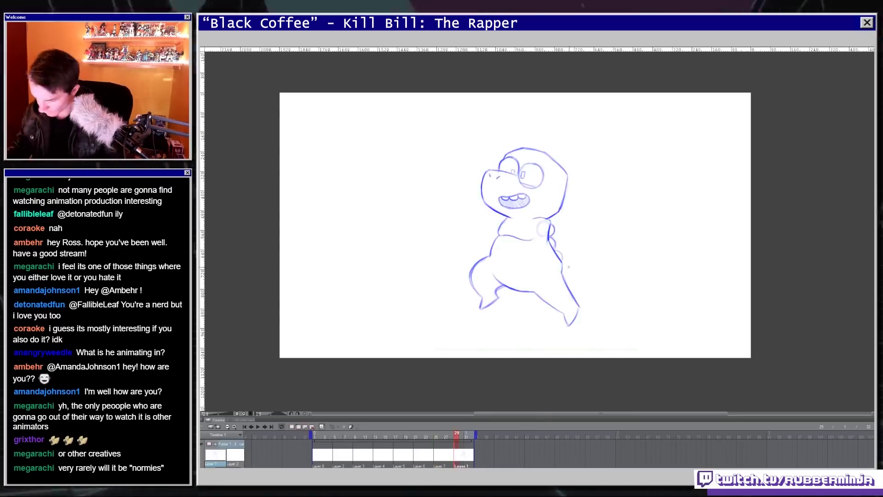
# - On the Layer 7 cel, draw the dinosaur's head with snout, eyes and mouth over the onion skin
pyautogui.click(451, 436)
pyautogui.press('h')
pyautogui.press('h')
pyautogui.scroll(4, 549, 148)
pyautogui.moveTo(436, 218); pyautogui.dragTo(483, 263)
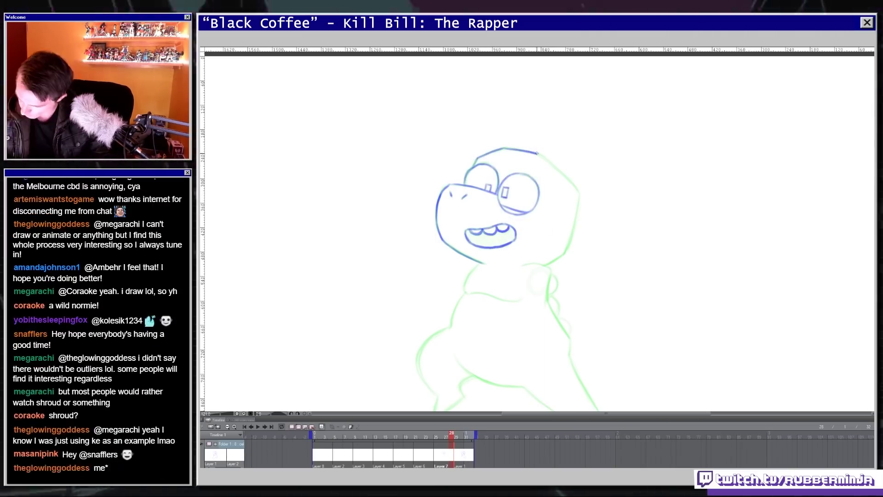
pyautogui.moveTo(537, 153); pyautogui.dragTo(579, 191)
pyautogui.moveTo(579, 191)
pyautogui.mouseDown()
pyautogui.moveTo(573, 230)
pyautogui.moveTo(544, 266)
pyautogui.mouseUp()
# - Shade the mouth and draw the neck, chest and round belly on the Layer 7 cel
pyautogui.scroll(-3, 544, 266)
pyautogui.moveTo(469, 181); pyautogui.dragTo(511, 178)
pyautogui.moveTo(466, 229); pyautogui.dragTo(479, 204)
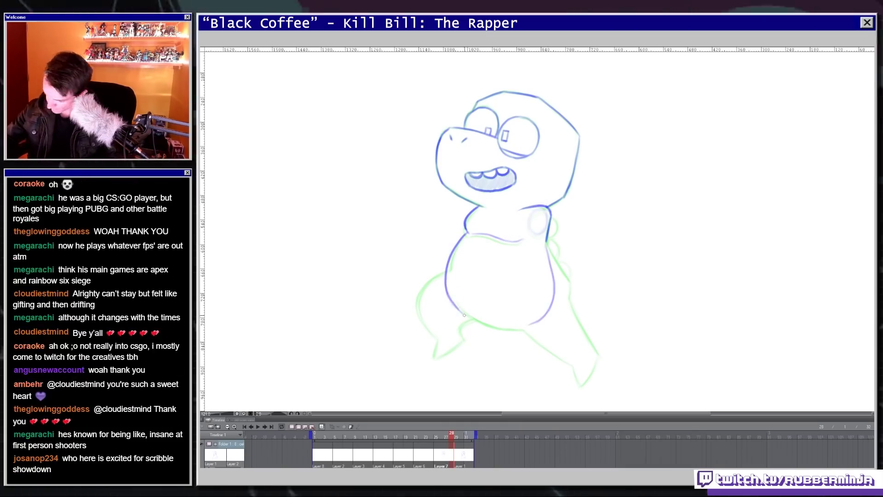
pyautogui.scroll(-2, 515, 351)
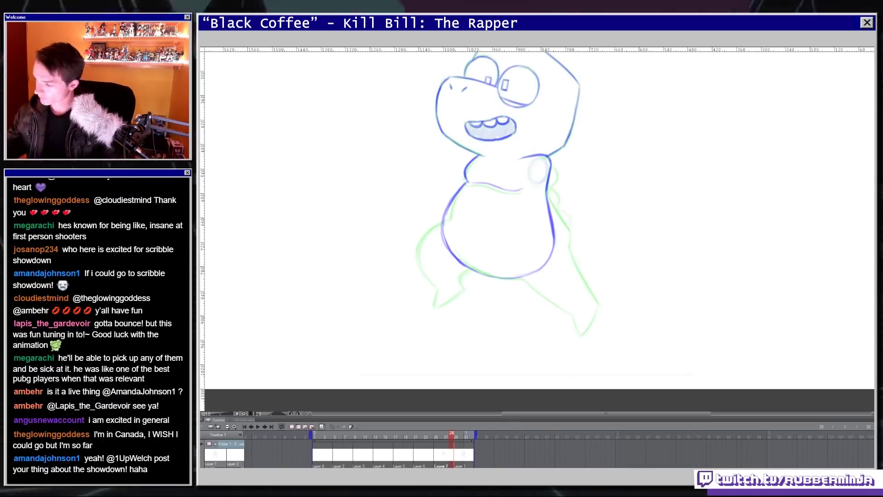
# - Draw the raised leg and the lowered supporting leg with their feet on the Layer 7 cel
pyautogui.moveTo(443, 211)
pyautogui.mouseDown()
pyautogui.moveTo(431, 267)
pyautogui.moveTo(457, 271)
pyautogui.mouseUp()
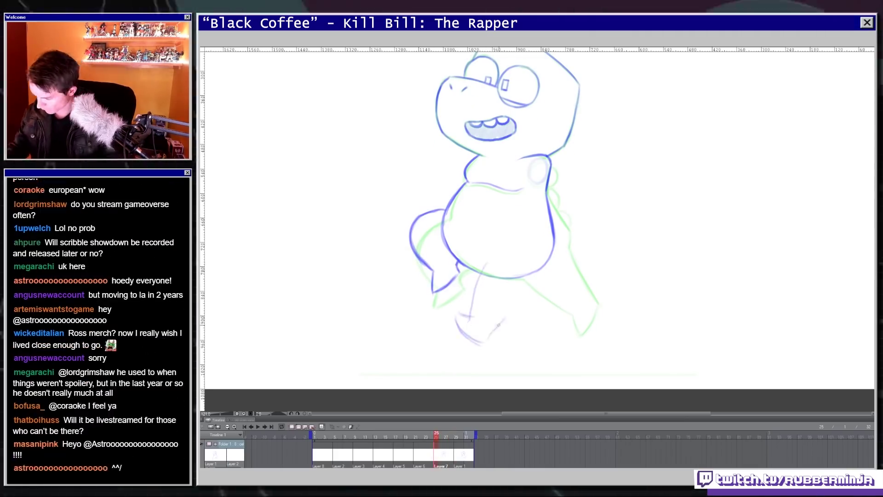
pyautogui.moveTo(457, 316); pyautogui.dragTo(481, 344)
pyautogui.moveTo(486, 274); pyautogui.dragTo(540, 270)
pyautogui.scroll(2, 511, 276)
# - Select the head on the Layer 7 cel and adjust its position and angle slightly
pyautogui.moveTo(487, 199); pyautogui.dragTo(492, 201)
pyautogui.hotkey('ctrl', 't')
pyautogui.moveTo(511, 137); pyautogui.dragTo(512, 139)
pyautogui.press('Return')
pyautogui.hotkey('ctrl', 'd')
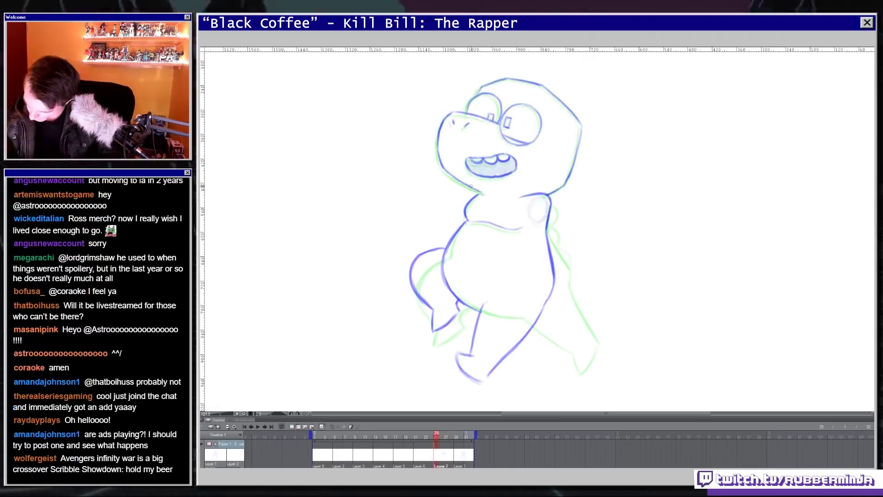
# - Place the Layer 7 drawing on the first cel of the timeline and review the frames
pyautogui.click(315, 436)
pyautogui.click(436, 436)
pyautogui.click(314, 436)
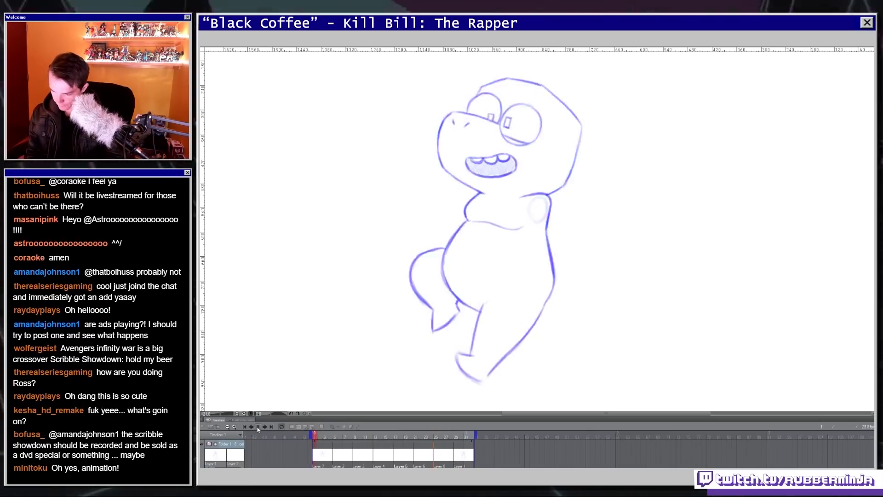
pyautogui.scroll(-2, 676, 153)
pyautogui.click(416, 436)
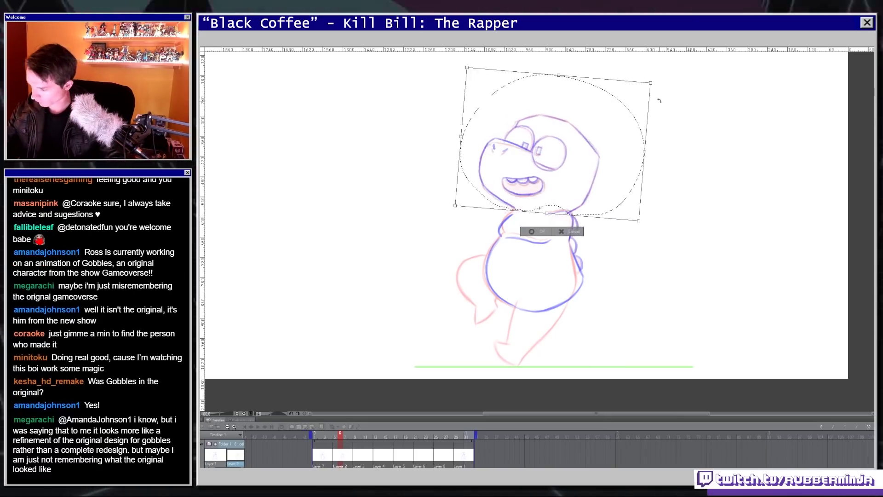
# - On the Layer 2 cel, rotate the head and body forward and lower them, then compare neighbouring frames
pyautogui.click(334, 436)
pyautogui.moveTo(335, 439); pyautogui.dragTo(340, 438)
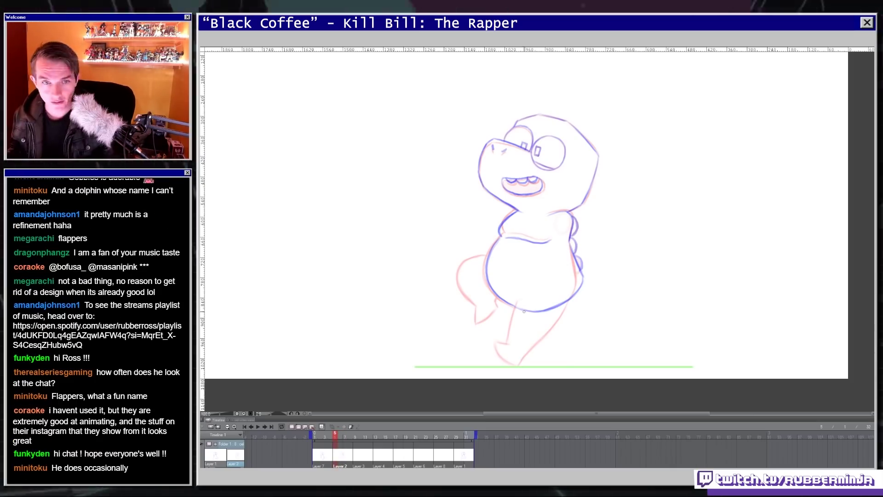
pyautogui.hotkey('ctrl', 't')
pyautogui.moveTo(599, 296); pyautogui.dragTo(619, 297)
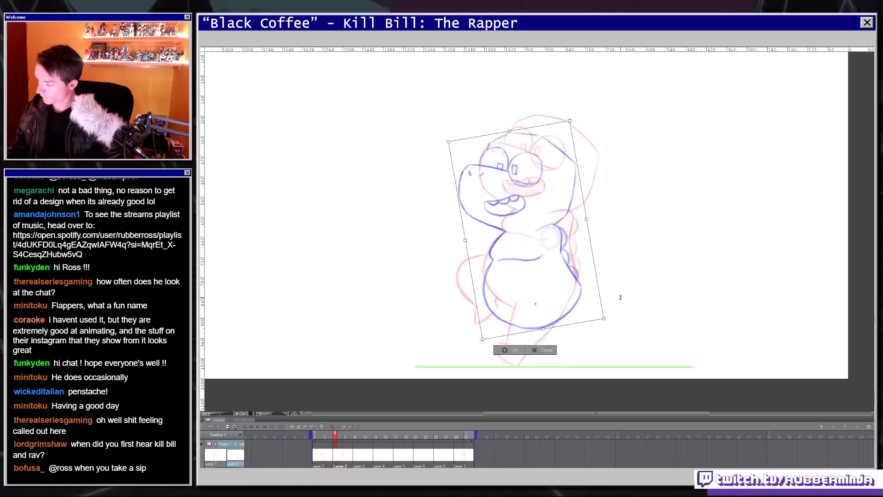
pyautogui.press('Return')
pyautogui.click(333, 437)
pyautogui.click(341, 434)
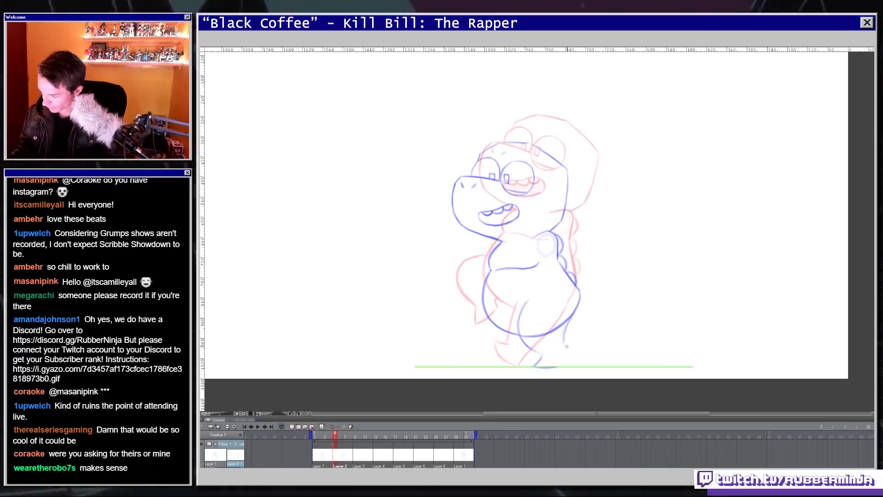
# - Compare the Layer 2 pose with the previous cel, then select its head and rotate it slightly
pyautogui.press(',')
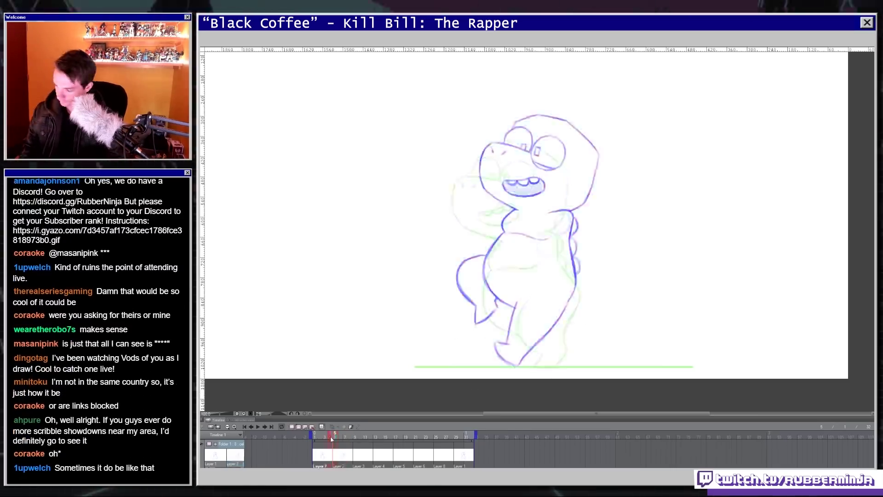
pyautogui.press('.')
pyautogui.press('.')
pyautogui.click(346, 435)
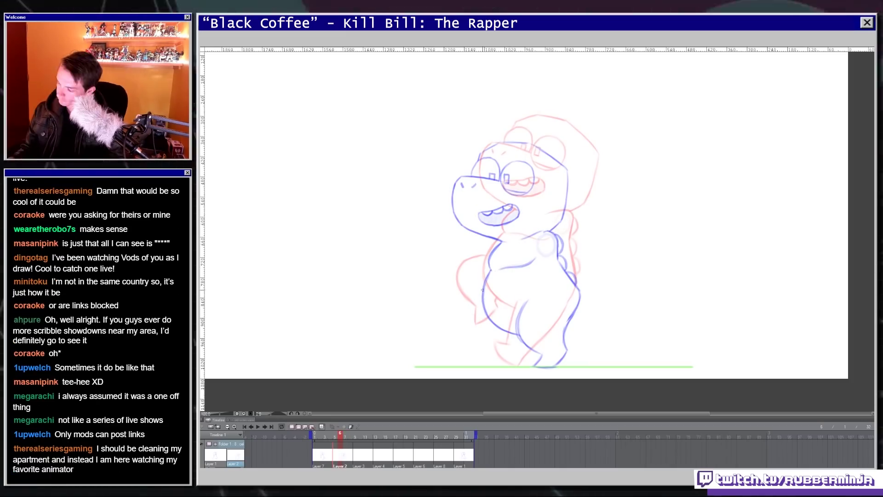
pyautogui.moveTo(487, 266); pyautogui.dragTo(499, 273)
pyautogui.hotkey('ctrl', 't')
pyautogui.moveTo(619, 88); pyautogui.dragTo(626, 95)
pyautogui.press('Return')
pyautogui.hotkey('ctrl', 'd')
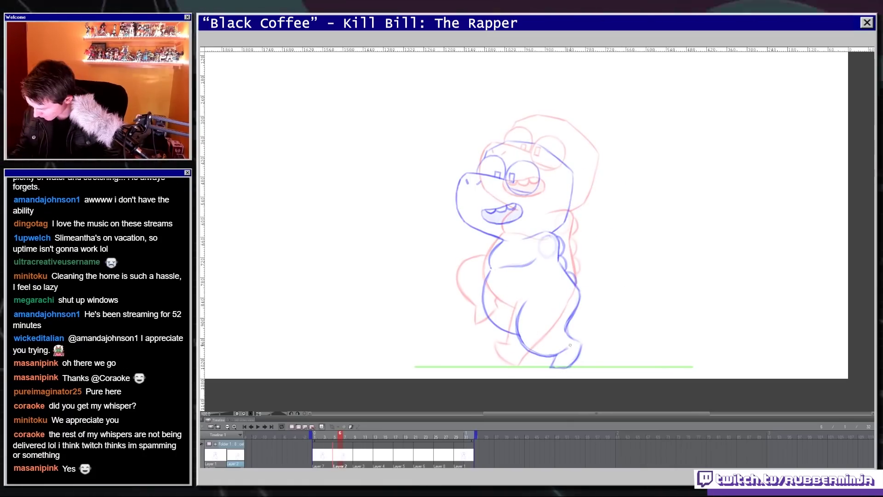
# - Sketch the far leg and foot on the Layer 2 cel, reposition them, and connect the thigh to the belly
pyautogui.moveTo(449, 352); pyautogui.dragTo(479, 365)
pyautogui.moveTo(478, 294); pyautogui.dragTo(487, 299)
pyautogui.hotkey('ctrl', 't')
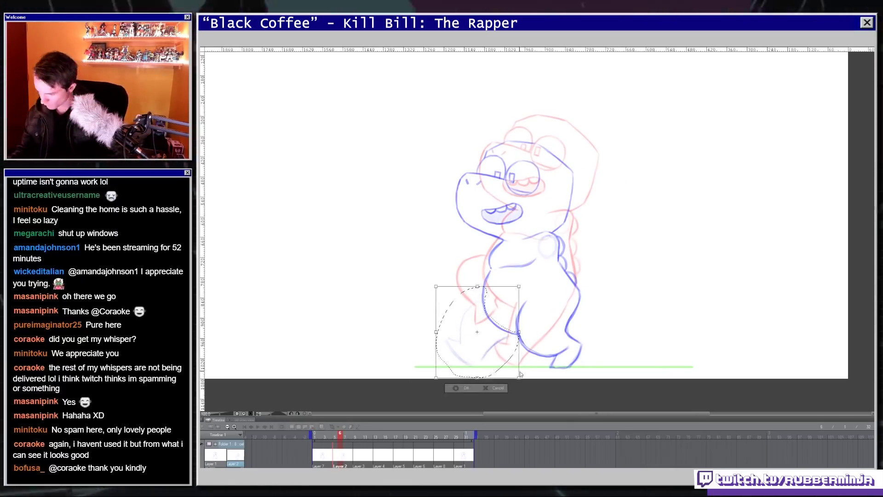
pyautogui.moveTo(478, 374); pyautogui.dragTo(487, 378)
pyautogui.press('Return')
pyautogui.hotkey('ctrl', 'd')
pyautogui.moveTo(480, 298); pyautogui.dragTo(465, 341)
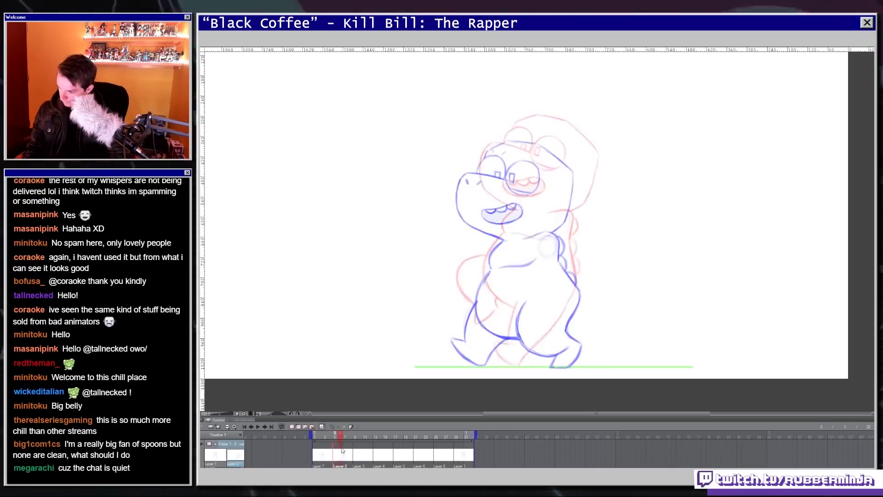
# - On the Layer 3 cel, draw the head with eyes, pupils, snout and open mouth over the onion skin
pyautogui.moveTo(344, 437)
pyautogui.mouseDown()
pyautogui.moveTo(315, 437)
pyautogui.moveTo(355, 437)
pyautogui.mouseUp()
pyautogui.moveTo(482, 164); pyautogui.dragTo(480, 183)
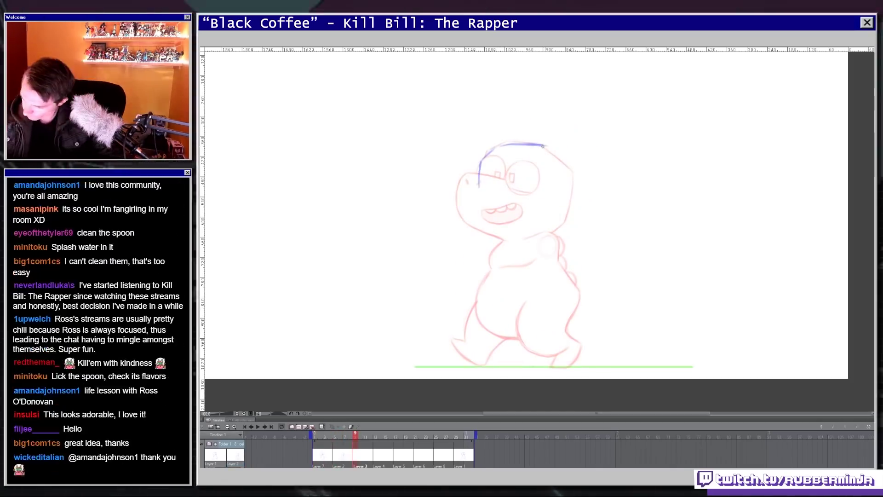
pyautogui.moveTo(568, 205); pyautogui.dragTo(551, 233)
pyautogui.moveTo(489, 166); pyautogui.dragTo(525, 171)
pyautogui.moveTo(478, 188); pyautogui.dragTo(458, 191)
pyautogui.moveTo(459, 192)
pyautogui.mouseDown()
pyautogui.moveTo(471, 235)
pyautogui.moveTo(530, 239)
pyautogui.mouseUp()
pyautogui.moveTo(494, 184); pyautogui.dragTo(494, 191)
pyautogui.moveTo(515, 190)
pyautogui.mouseDown()
pyautogui.moveTo(491, 188)
pyautogui.moveTo(515, 189)
pyautogui.moveTo(494, 235)
pyautogui.moveTo(530, 221)
pyautogui.mouseUp()
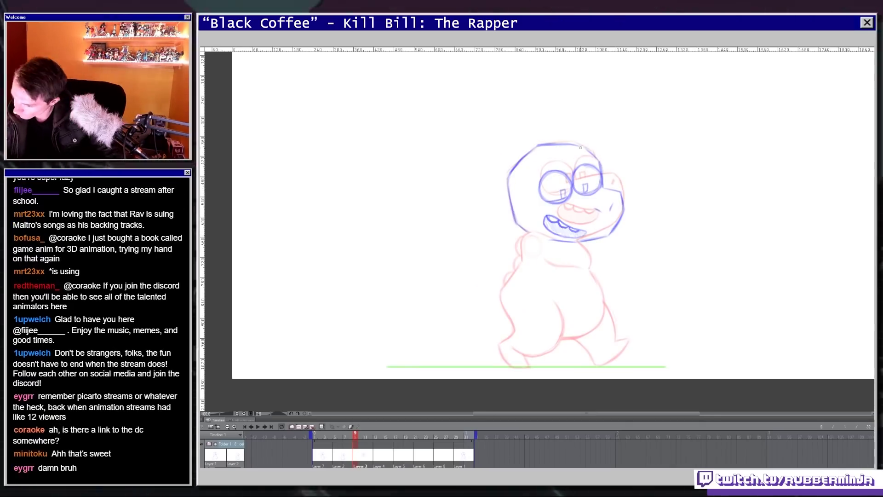
# - Refine the head outline on the Layer 3 cel, checking the drawing with the canvas mirrored
pyautogui.moveTo(529, 141)
pyautogui.mouseDown()
pyautogui.moveTo(572, 177)
pyautogui.moveTo(571, 218)
pyautogui.moveTo(561, 157)
pyautogui.moveTo(543, 142)
pyautogui.mouseUp()
pyautogui.press('h')
pyautogui.moveTo(608, 204); pyautogui.dragTo(608, 210)
pyautogui.press('h')
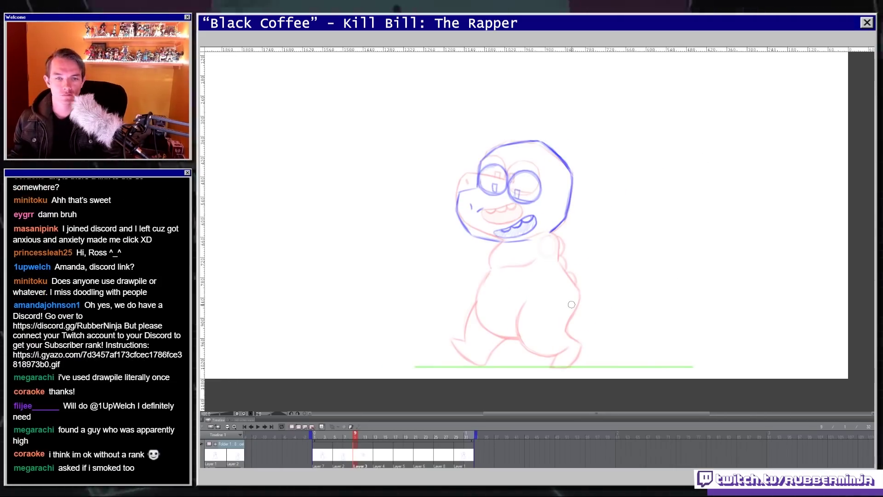
# - Draw the round belly, chest line, neck and back on the Layer 3 cel below the head
pyautogui.moveTo(556, 335); pyautogui.dragTo(577, 351)
pyautogui.moveTo(520, 248)
pyautogui.mouseDown()
pyautogui.moveTo(575, 278)
pyautogui.moveTo(594, 317)
pyautogui.moveTo(548, 357)
pyautogui.mouseUp()
pyautogui.hotkey('ctrl', 'z')
pyautogui.moveTo(505, 298); pyautogui.dragTo(547, 357)
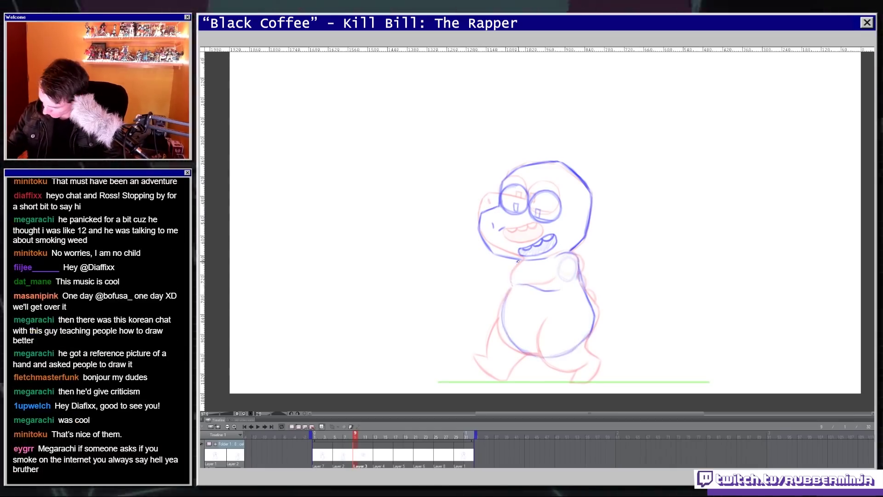
pyautogui.moveTo(522, 260); pyautogui.dragTo(512, 284)
pyautogui.press('e')
pyautogui.moveTo(578, 272); pyautogui.dragTo(583, 288)
pyautogui.moveTo(553, 237)
pyautogui.mouseDown()
pyautogui.moveTo(538, 252)
pyautogui.moveTo(537, 226)
pyautogui.moveTo(536, 256)
pyautogui.moveTo(542, 251)
pyautogui.moveTo(444, 243)
pyautogui.mouseUp()
pyautogui.click(533, 248)
pyautogui.press('h')
pyautogui.press('h')
pyautogui.hotkey('ctrl', 't')
pyautogui.moveTo(542, 202); pyautogui.dragTo(536, 203)
pyautogui.moveTo(628, 256); pyautogui.dragTo(629, 251)
pyautogui.press('Return')
pyautogui.hotkey('ctrl', 'd')
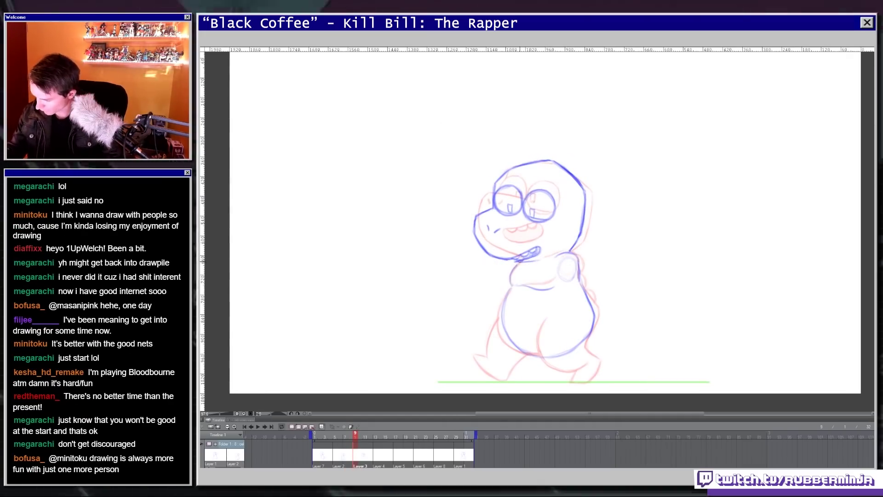
pyautogui.hotkey('ctrl', 'z')
pyautogui.hotkey('ctrl', 'z')
pyautogui.hotkey('ctrl', 'z')
pyautogui.hotkey('ctrl', 'z')
pyautogui.hotkey('ctrl', 'z')
pyautogui.hotkey('ctrl', 'y')
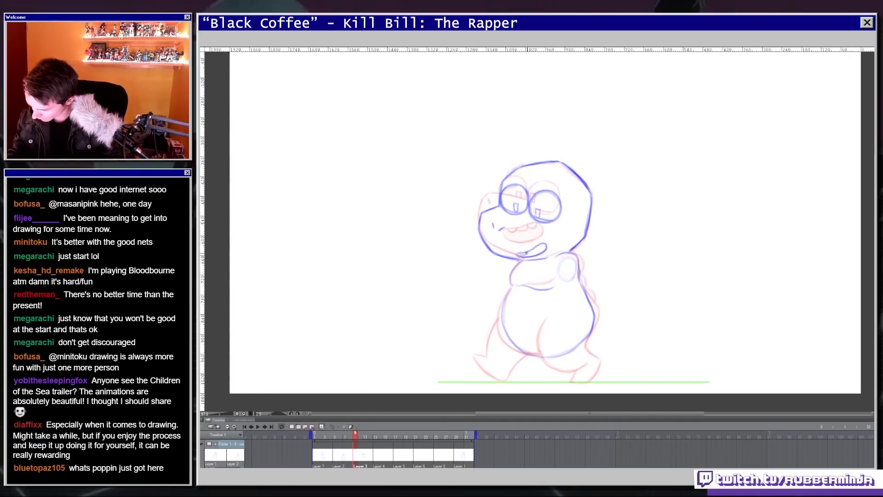
# - Select the Layer 3 head, move it slightly forward with a small rotation, and redraw the back of the head down to the neck
pyautogui.moveTo(615, 254); pyautogui.dragTo(580, 258)
pyautogui.hotkey('ctrl', 't')
pyautogui.moveTo(543, 207); pyautogui.dragTo(536, 208)
pyautogui.moveTo(628, 262); pyautogui.dragTo(629, 256)
pyautogui.press('Return')
pyautogui.hotkey('ctrl', 'd')
pyautogui.moveTo(579, 231); pyautogui.dragTo(567, 252)
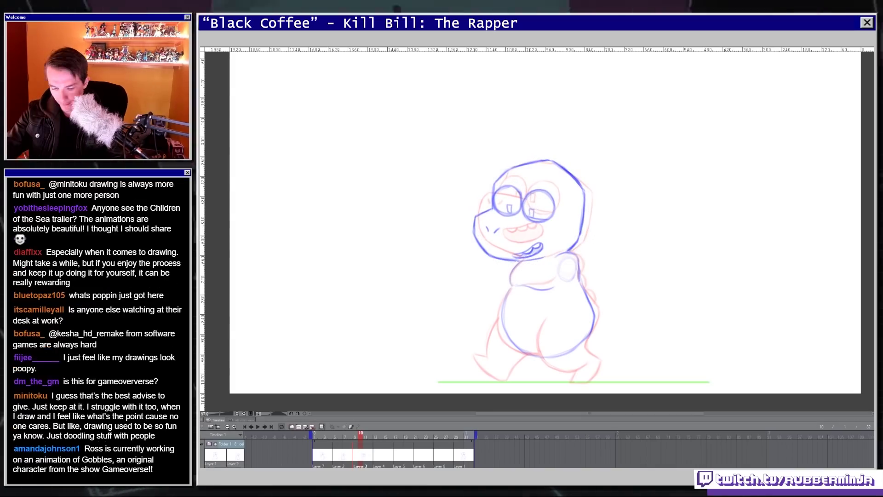
# - Rotate the whole Layer 3 drawing forward and raise it above the ground line, comparing it with the earlier frames
pyautogui.moveTo(333, 437); pyautogui.dragTo(355, 436)
pyautogui.hotkey('ctrl', 't')
pyautogui.moveTo(534, 259); pyautogui.dragTo(549, 330)
pyautogui.moveTo(603, 154); pyautogui.dragTo(579, 148)
pyautogui.moveTo(529, 262); pyautogui.dragTo(527, 240)
pyautogui.press('Return')
pyautogui.moveTo(322, 436); pyautogui.dragTo(360, 436)
pyautogui.hotkey('ctrl', 't')
pyautogui.moveTo(526, 239); pyautogui.dragTo(527, 243)
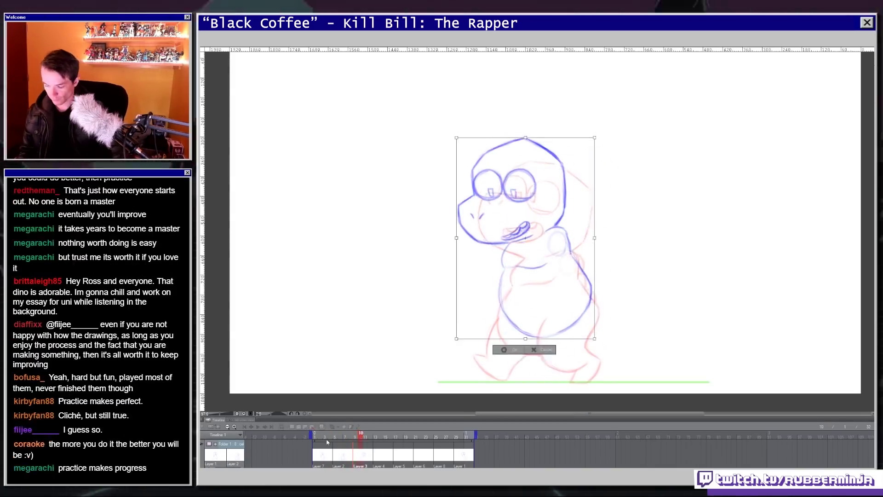
pyautogui.press('Return')
# - Redraw the top and back of the Layer 3 head, then erase the pupils and redraw them inside both eyes
pyautogui.moveTo(360, 436)
pyautogui.mouseDown()
pyautogui.moveTo(317, 436)
pyautogui.moveTo(360, 436)
pyautogui.mouseUp()
pyautogui.moveTo(562, 170); pyautogui.dragTo(558, 225)
pyautogui.press('p')
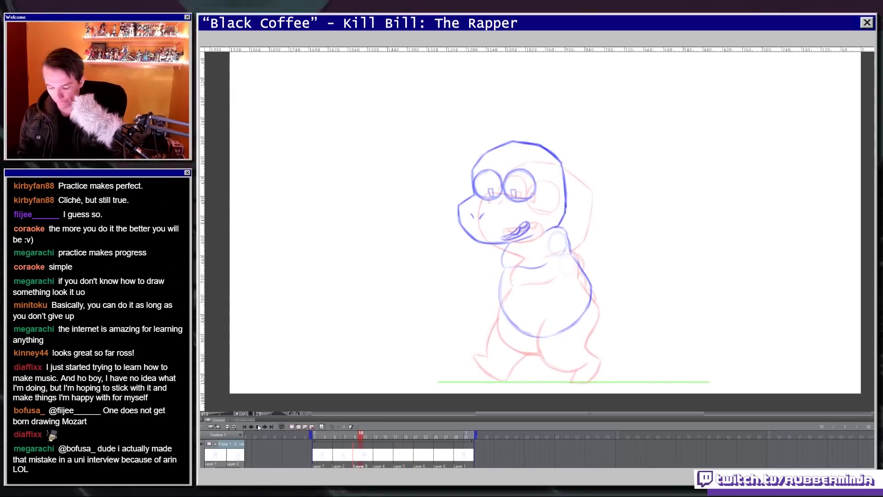
pyautogui.moveTo(360, 436)
pyautogui.mouseDown()
pyautogui.moveTo(446, 435)
pyautogui.moveTo(360, 436)
pyautogui.mouseUp()
pyautogui.press('e')
pyautogui.moveTo(489, 188); pyautogui.dragTo(492, 196)
pyautogui.moveTo(512, 189); pyautogui.dragTo(516, 196)
pyautogui.press('p')
pyautogui.moveTo(509, 190); pyautogui.dragTo(511, 192)
pyautogui.moveTo(487, 185); pyautogui.dragTo(488, 193)
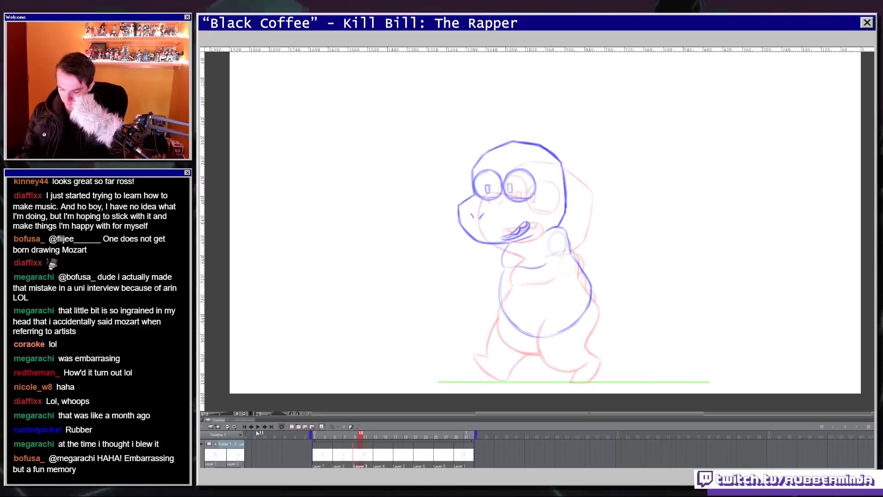
# - Reshape the top of the Layer 3 head, checking it mirrored and against the Layer 2 pose
pyautogui.moveTo(361, 435)
pyautogui.mouseDown()
pyautogui.moveTo(339, 436)
pyautogui.moveTo(355, 436)
pyautogui.mouseUp()
pyautogui.moveTo(483, 155); pyautogui.dragTo(527, 143)
pyautogui.moveTo(354, 436); pyautogui.dragTo(355, 436)
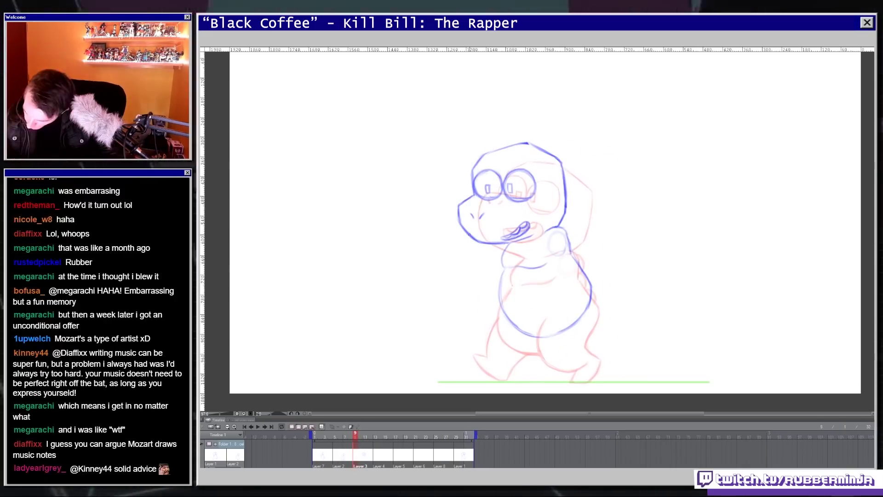
pyautogui.press('Right')
pyautogui.press('Left')
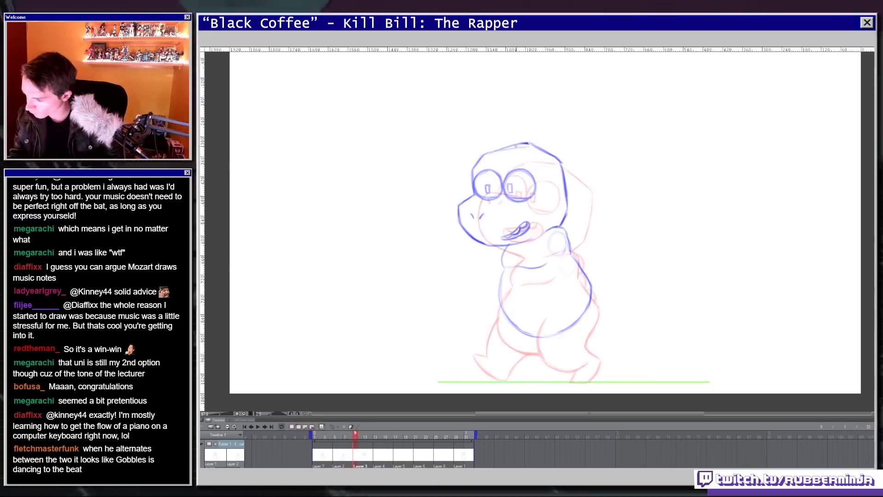
pyautogui.press('h')
pyautogui.moveTo(340, 436); pyautogui.dragTo(361, 436)
pyautogui.moveTo(567, 144); pyautogui.dragTo(522, 160)
pyautogui.moveTo(520, 163); pyautogui.dragTo(571, 147)
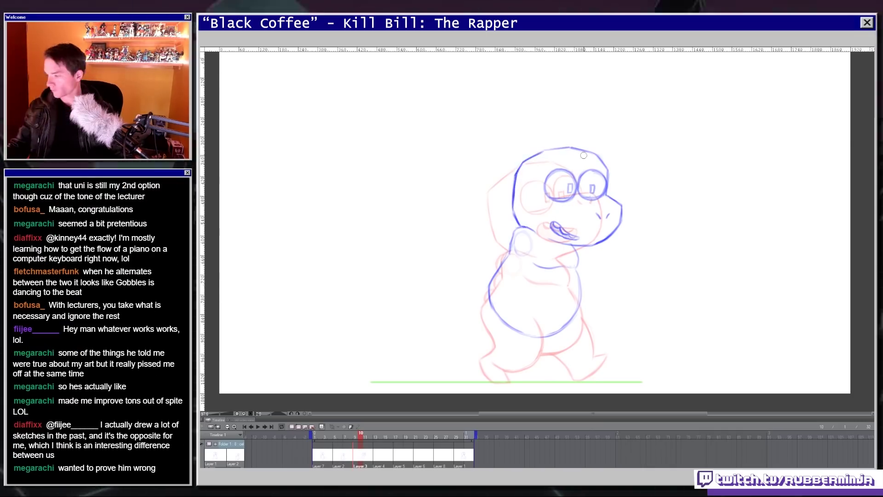
pyautogui.press('h')
pyautogui.press('Left')
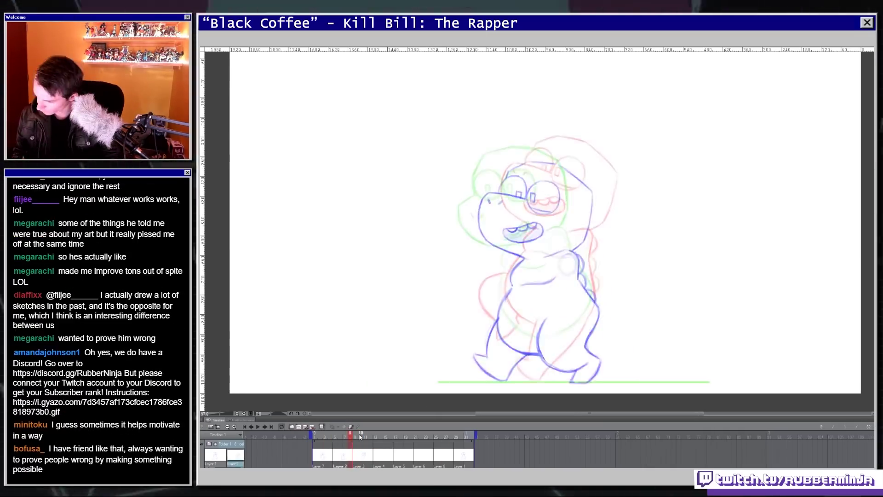
# - Draw the Layer 3 legs, with one foot planted on the ground line and the other thigh and foot lifted behind
pyautogui.click(360, 437)
pyautogui.moveTo(510, 324)
pyautogui.mouseDown()
pyautogui.moveTo(540, 368)
pyautogui.moveTo(539, 382)
pyautogui.moveTo(537, 336)
pyautogui.mouseUp()
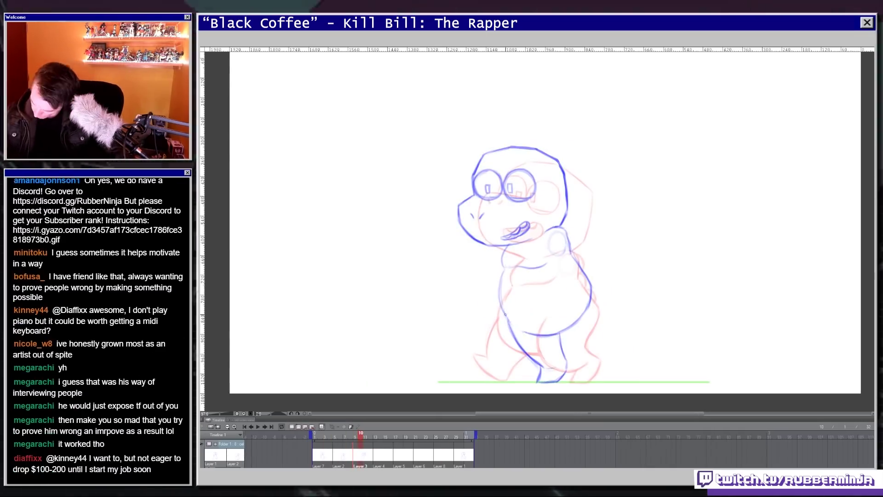
pyautogui.moveTo(502, 269); pyautogui.dragTo(508, 320)
pyautogui.press('h')
pyautogui.press('h')
pyautogui.moveTo(514, 148); pyautogui.dragTo(554, 158)
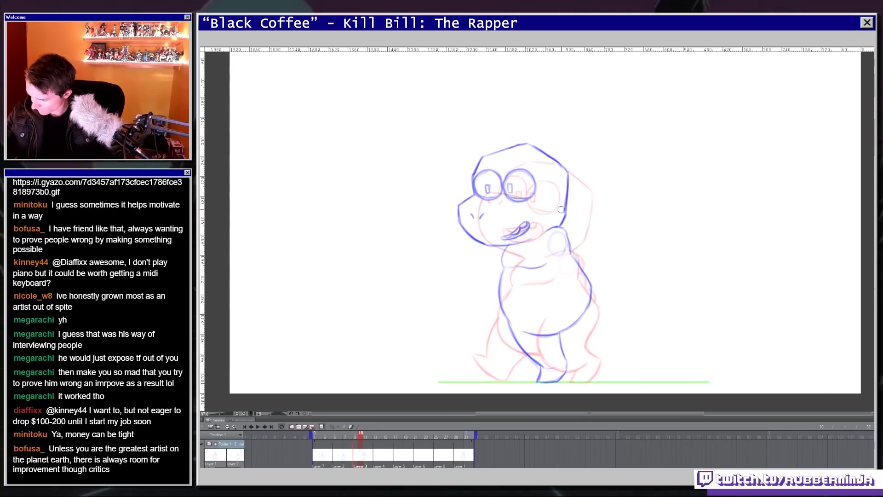
pyautogui.moveTo(565, 286); pyautogui.dragTo(534, 318)
pyautogui.moveTo(580, 288); pyautogui.dragTo(583, 290)
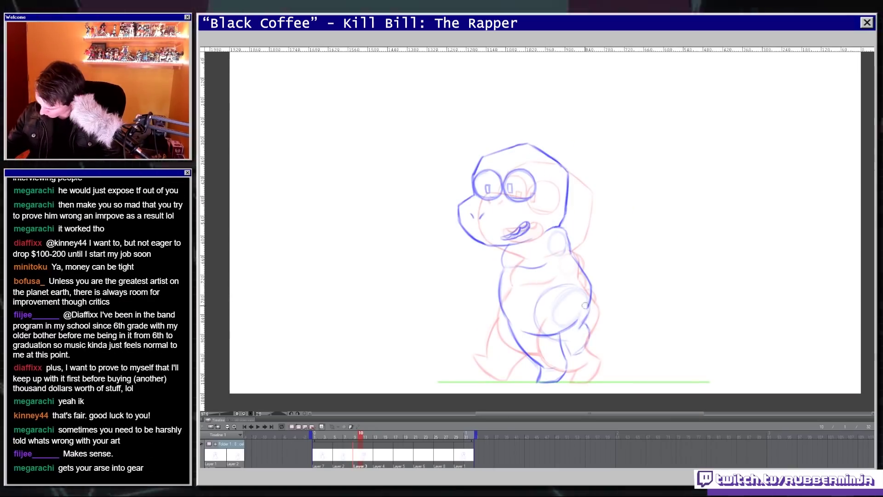
# - Compare the Layer 3 pose with the earlier frames, then shift the whole drawing backward
pyautogui.click(355, 435)
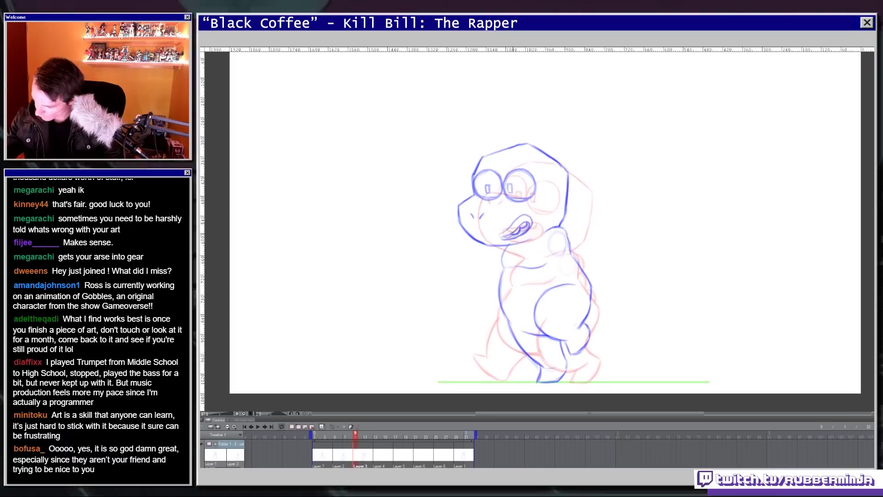
pyautogui.moveTo(353, 436); pyautogui.dragTo(319, 436)
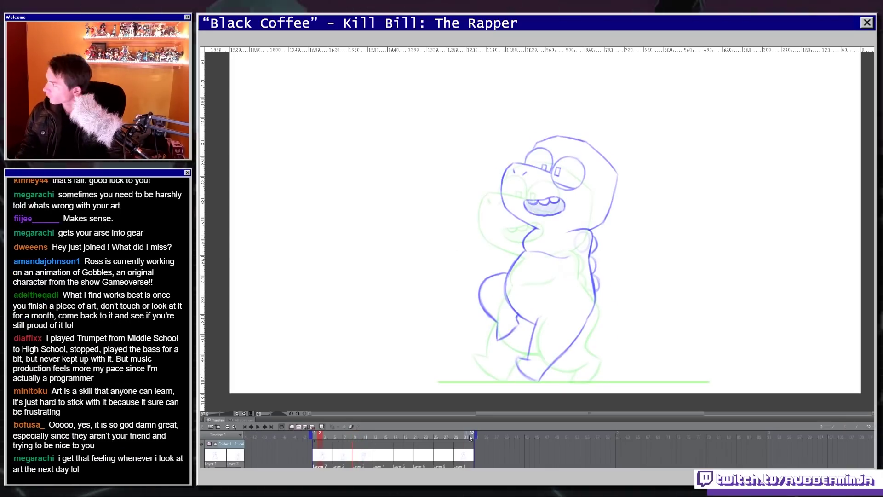
pyautogui.click(369, 435)
pyautogui.hotkey('ctrl', 't')
pyautogui.moveTo(526, 264); pyautogui.dragTo(554, 264)
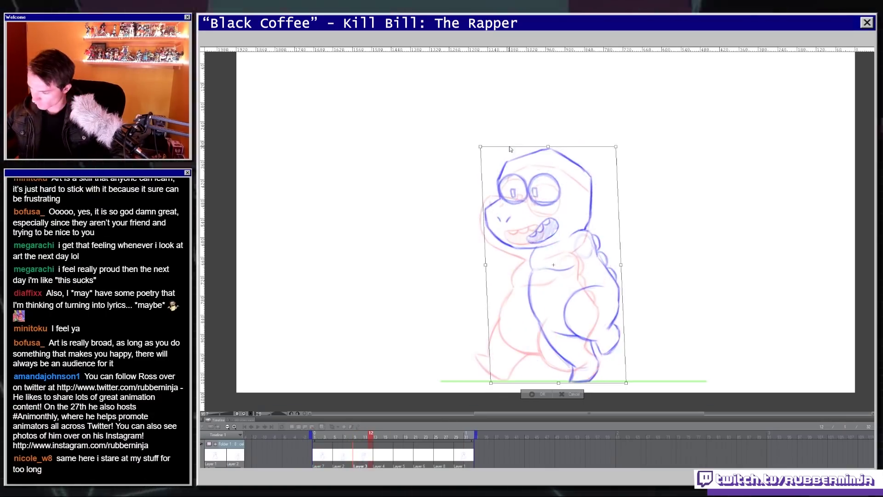
pyautogui.press('Return')
# - Nudge the whole Layer 2 drawing slightly backward to line up with its neighbouring poses
pyautogui.click(360, 435)
pyautogui.click(334, 435)
pyautogui.hotkey('ctrl', 't')
pyautogui.moveTo(552, 319); pyautogui.dragTo(555, 319)
pyautogui.press('Return')
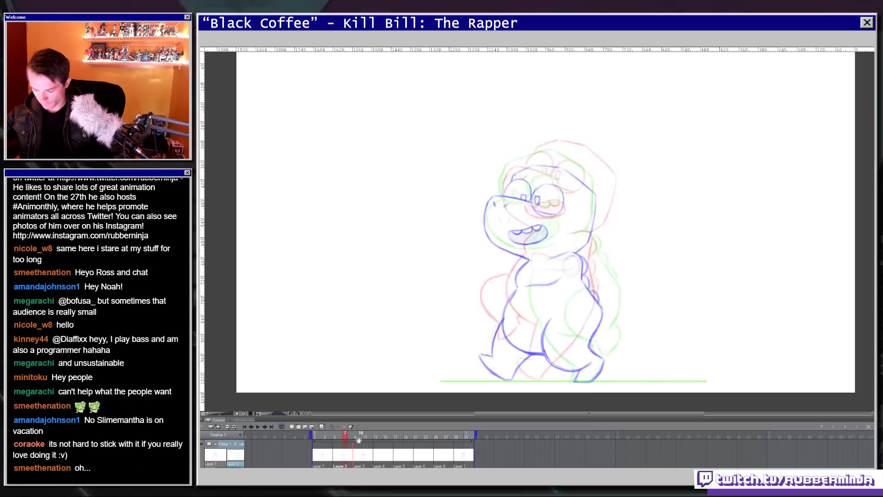
# - Select the Layer 3 head and nudge it slightly backward, then compare it with the neighbouring frames
pyautogui.click(361, 435)
pyautogui.moveTo(520, 210); pyautogui.dragTo(501, 199)
pyautogui.hotkey('ctrl', 't')
pyautogui.moveTo(533, 166); pyautogui.dragTo(538, 167)
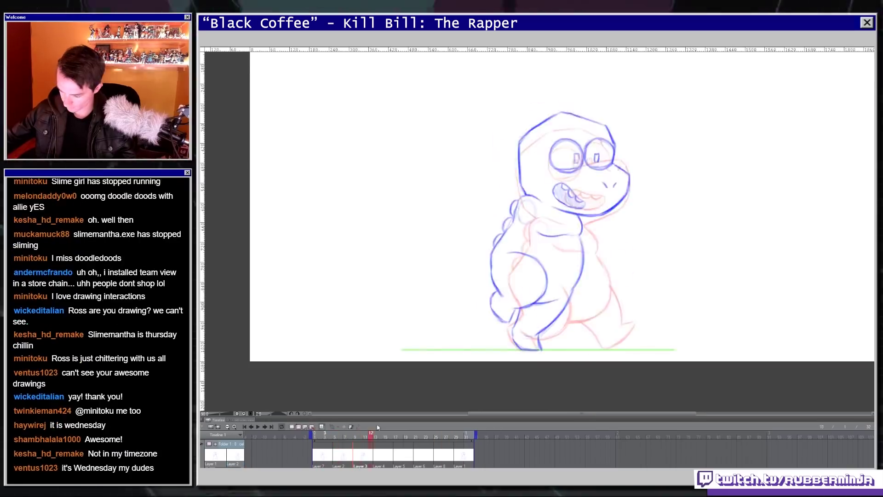
pyautogui.click(391, 435)
pyautogui.click(361, 435)
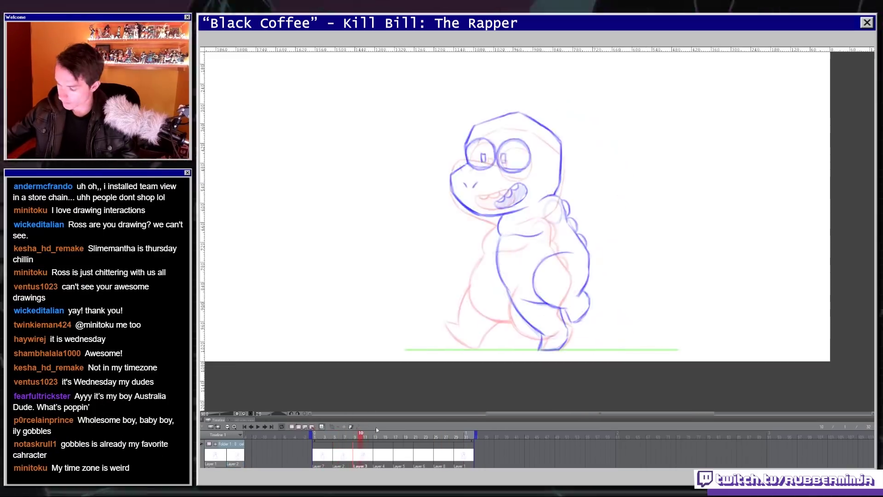
# - On the Layer 4 cel, draw the head with eyes, snout and toothy open mouth, and transform it into position
pyautogui.click(376, 435)
pyautogui.moveTo(483, 117); pyautogui.dragTo(522, 115)
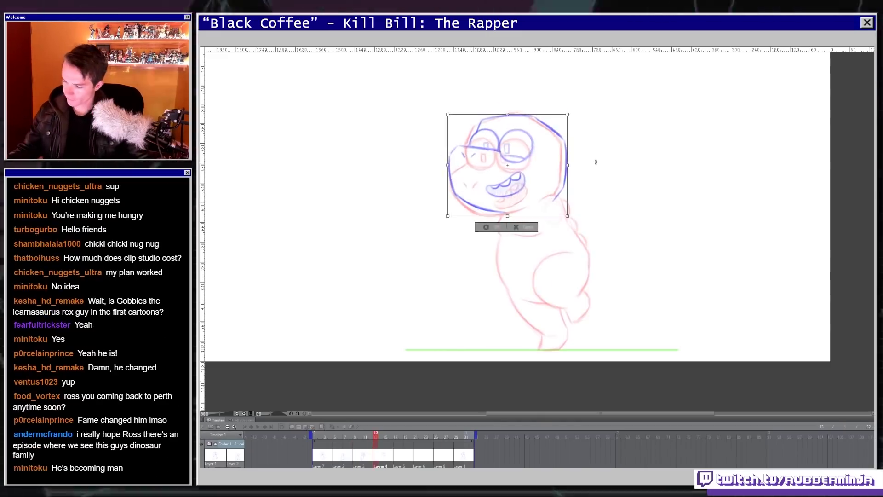
pyautogui.press('Return')
pyautogui.click(381, 456)
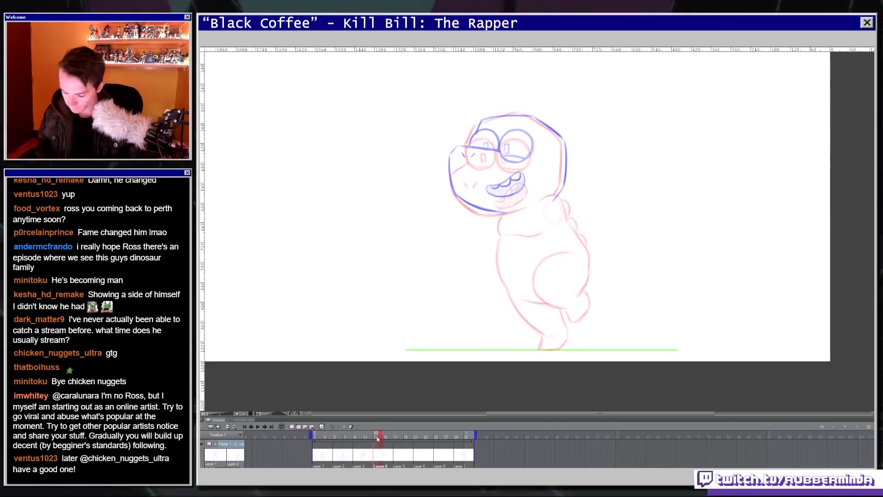
# - Draw the neck, belly, back and near thigh on the Layer 4 cel, and raise the head above the previous pose
pyautogui.click(376, 435)
pyautogui.moveTo(492, 212); pyautogui.dragTo(492, 233)
pyautogui.moveTo(559, 204)
pyautogui.mouseDown()
pyautogui.moveTo(539, 225)
pyautogui.moveTo(534, 309)
pyautogui.mouseUp()
pyautogui.moveTo(560, 229); pyautogui.dragTo(539, 309)
pyautogui.click(381, 435)
pyautogui.click(376, 435)
pyautogui.moveTo(523, 120)
pyautogui.mouseDown()
pyautogui.moveTo(586, 142)
pyautogui.moveTo(524, 209)
pyautogui.mouseUp()
pyautogui.moveTo(430, 252); pyautogui.dragTo(518, 321)
pyautogui.click(382, 434)
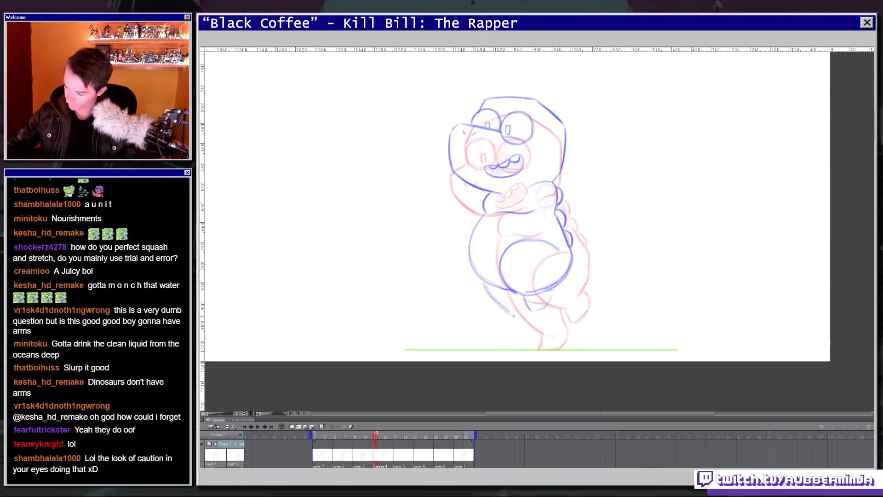
# - Draw both airborne legs and feet on the Layer 4 cel, checking the pose mirrored and against the previous cel
pyautogui.press('h')
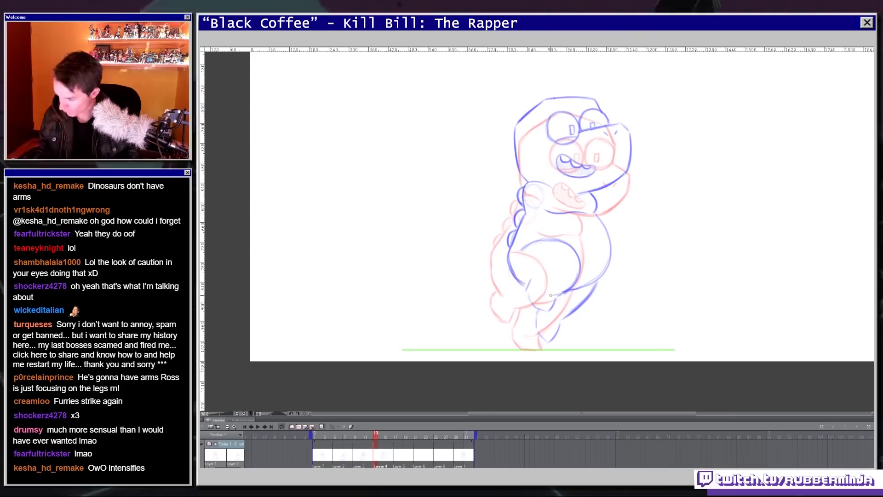
pyautogui.press('h')
pyautogui.click(369, 437)
pyautogui.click(375, 435)
pyautogui.moveTo(508, 287); pyautogui.dragTo(548, 247)
pyautogui.moveTo(551, 300); pyautogui.dragTo(535, 310)
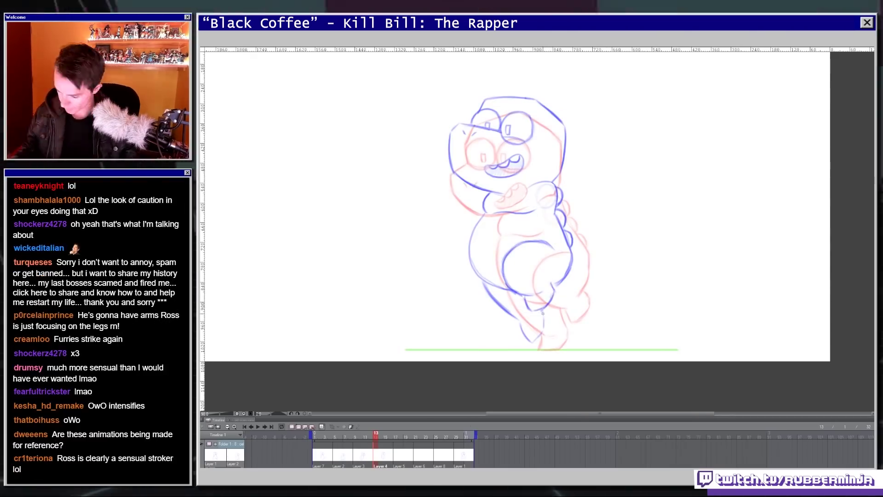
# - Shift the whole Layer 4 drawing forward, compare it with the other frames, and touch up its facial details
pyautogui.click(381, 436)
pyautogui.hotkey('ctrl', 't')
pyautogui.press('Return')
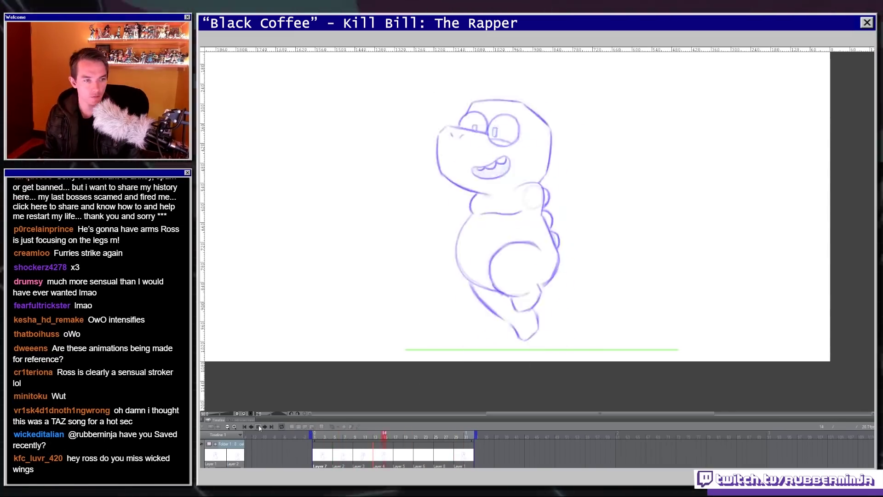
pyautogui.click(390, 459)
pyautogui.click(376, 458)
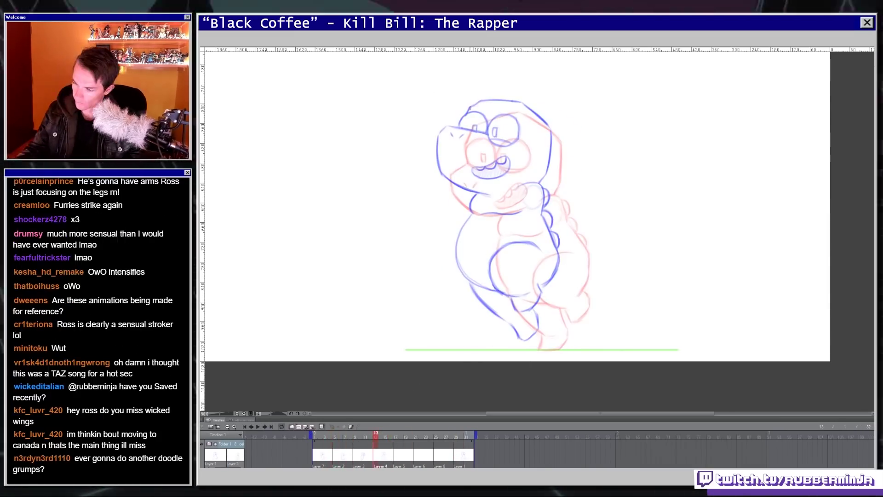
pyautogui.moveTo(317, 436)
pyautogui.mouseDown()
pyautogui.moveTo(354, 435)
pyautogui.moveTo(318, 451)
pyautogui.moveTo(396, 449)
pyautogui.moveTo(375, 448)
pyautogui.mouseUp()
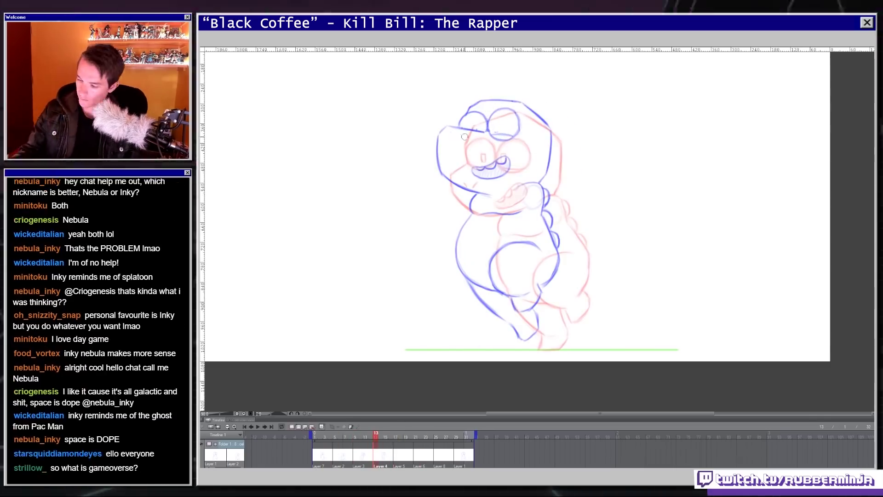
pyautogui.moveTo(465, 177); pyautogui.dragTo(521, 164)
# - Play back the run cycle to check how the Layer 4 pose moves with the other frames
pyautogui.click(257, 425)
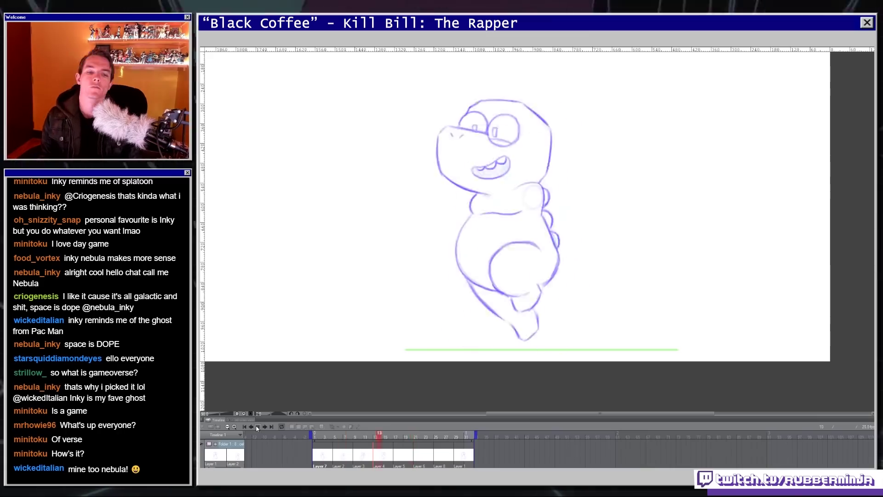
pyautogui.click(376, 441)
pyautogui.click(258, 426)
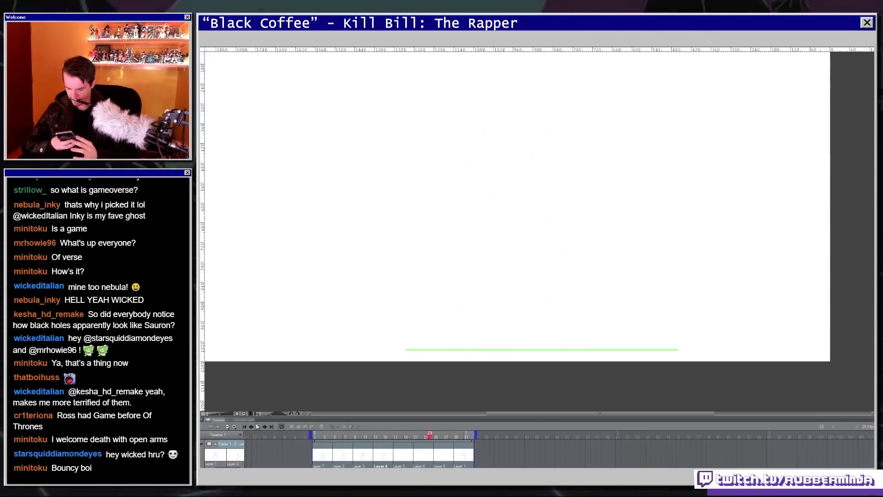
pyautogui.click(258, 426)
pyautogui.click(375, 437)
pyautogui.click(416, 437)
pyautogui.click(390, 436)
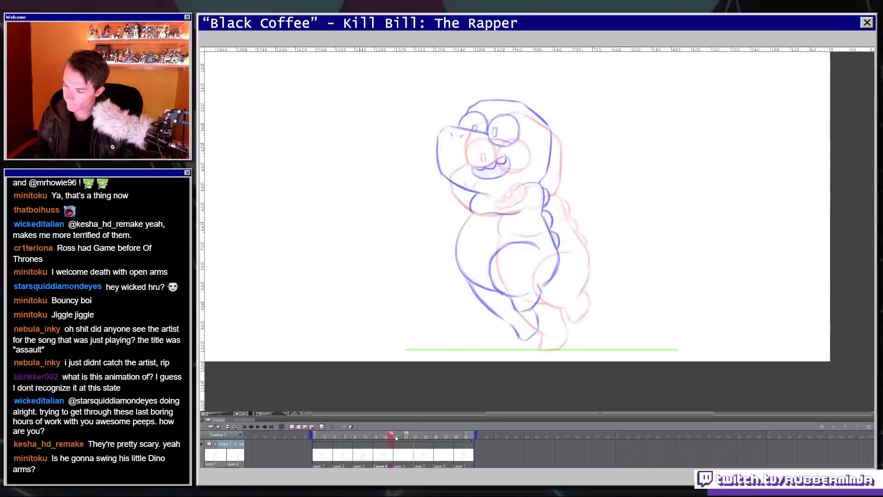
# - On the Layer 5 cel, draw the head with eyes, pupils, snout, nostril and toothy open mouth between the neighbouring poses
pyautogui.click(396, 437)
pyautogui.scroll(1, 531, 133)
pyautogui.moveTo(525, 144)
pyautogui.mouseDown()
pyautogui.moveTo(497, 123)
pyautogui.moveTo(455, 129)
pyautogui.moveTo(498, 197)
pyautogui.mouseUp()
pyautogui.moveTo(480, 117)
pyautogui.mouseDown()
pyautogui.moveTo(514, 124)
pyautogui.moveTo(582, 113)
pyautogui.moveTo(585, 167)
pyautogui.mouseUp()
pyautogui.moveTo(494, 179); pyautogui.dragTo(501, 168)
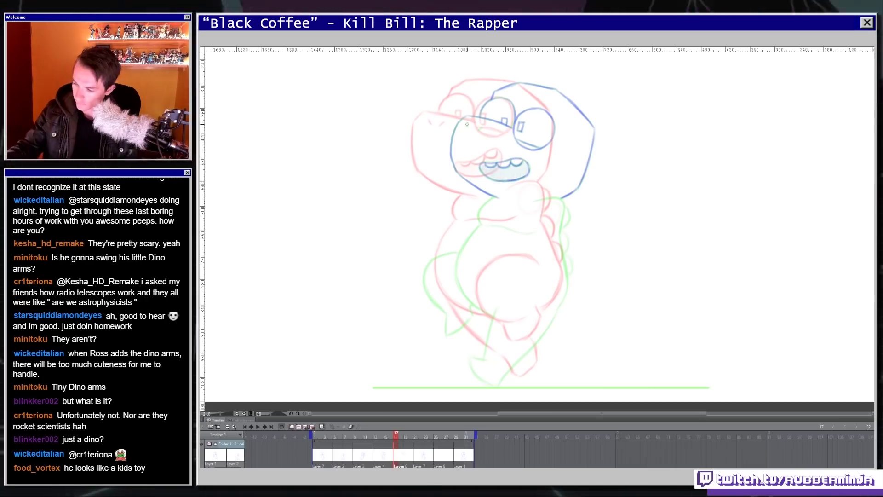
pyautogui.moveTo(466, 122); pyautogui.dragTo(468, 129)
pyautogui.moveTo(483, 127); pyautogui.dragTo(478, 132)
# - Step back and forth through the frames to examine the head's motion into the Layer 5 pose
pyautogui.press('Left')
pyautogui.press('Left')
pyautogui.press('Left')
pyautogui.press('Left')
pyautogui.press('Left')
pyautogui.press('Right')
pyautogui.press('Right')
pyautogui.press('Right')
pyautogui.press('Right')
pyautogui.press('Right')
pyautogui.press('Right')
# - Draw the collar, back and belly outline of the Layer 5 pose, checking it against the Layer 4 frame
pyautogui.moveTo(532, 201)
pyautogui.mouseDown()
pyautogui.moveTo(566, 211)
pyautogui.moveTo(567, 281)
pyautogui.mouseUp()
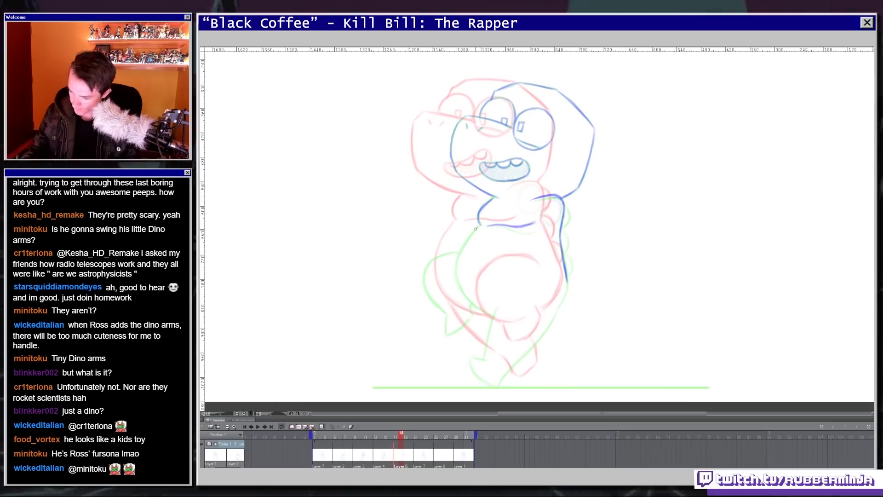
pyautogui.click(380, 437)
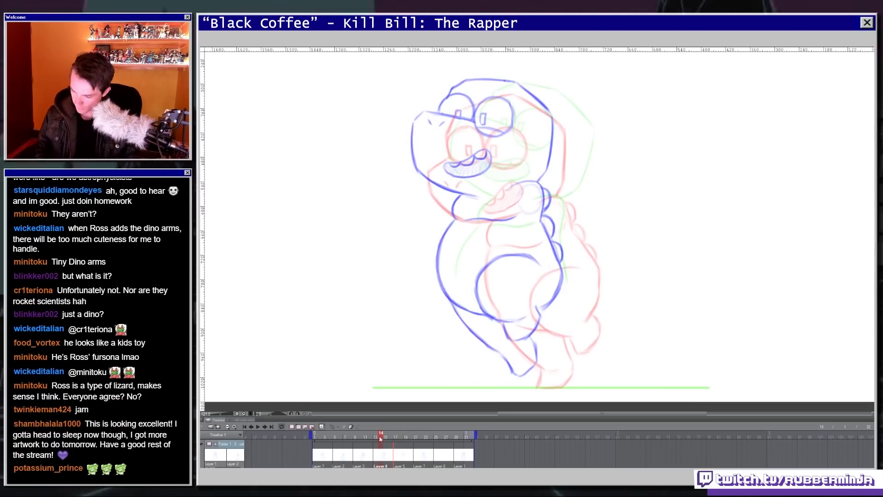
pyautogui.click(395, 437)
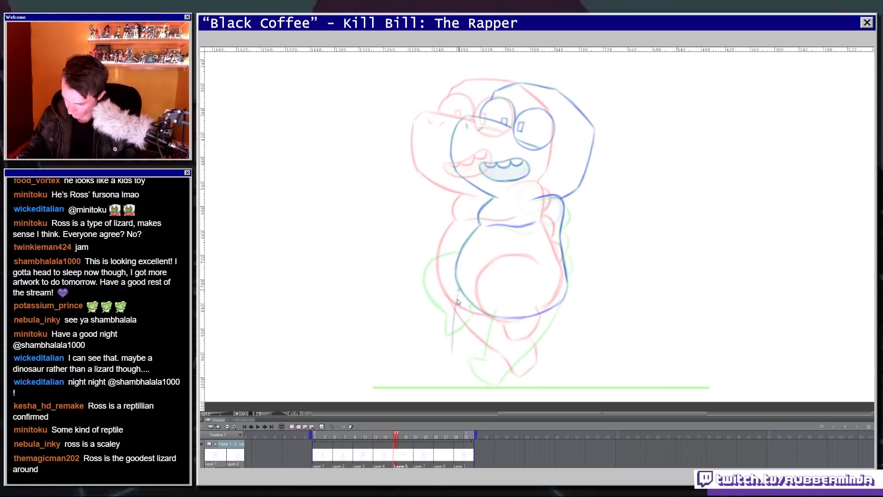
# - Draw the extended forward leg with its planted foot on the Layer 5 cel and compare it with the following frame
pyautogui.moveTo(470, 384); pyautogui.dragTo(505, 324)
pyautogui.moveTo(545, 269)
pyautogui.mouseDown()
pyautogui.moveTo(483, 297)
pyautogui.moveTo(498, 318)
pyautogui.mouseUp()
pyautogui.click(416, 436)
pyautogui.click(396, 436)
pyautogui.click(416, 436)
pyautogui.click(396, 436)
# - Redo the near thigh of the Layer 5 pose as a smaller round curve and add its lifted lower leg and foot
pyautogui.hotkey('ctrl', 'z')
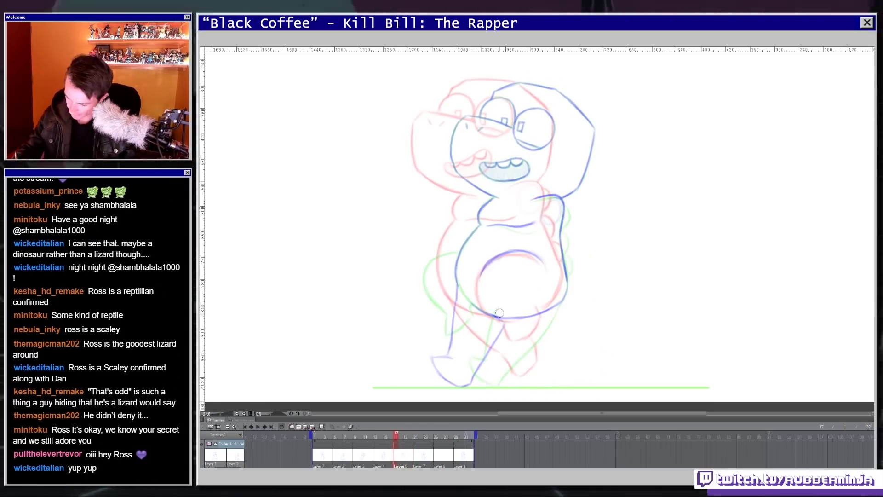
pyautogui.moveTo(488, 265); pyautogui.dragTo(498, 318)
pyautogui.moveTo(536, 308); pyautogui.dragTo(535, 321)
pyautogui.hotkey('ctrl', 'z')
pyautogui.hotkey('ctrl', 'z')
pyautogui.moveTo(540, 265); pyautogui.dragTo(504, 329)
pyautogui.moveTo(504, 326); pyautogui.dragTo(509, 359)
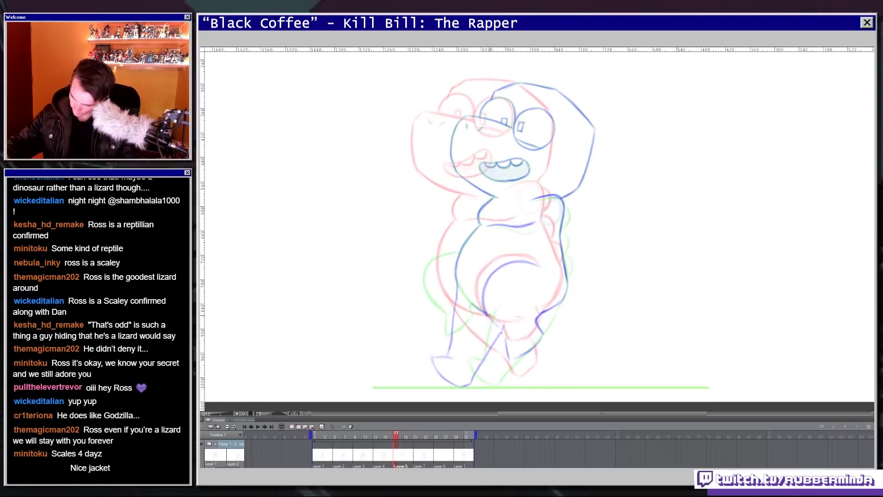
# - Play back the run cycle to check how the Layer 5 pose moves with the other frames
pyautogui.click(392, 445)
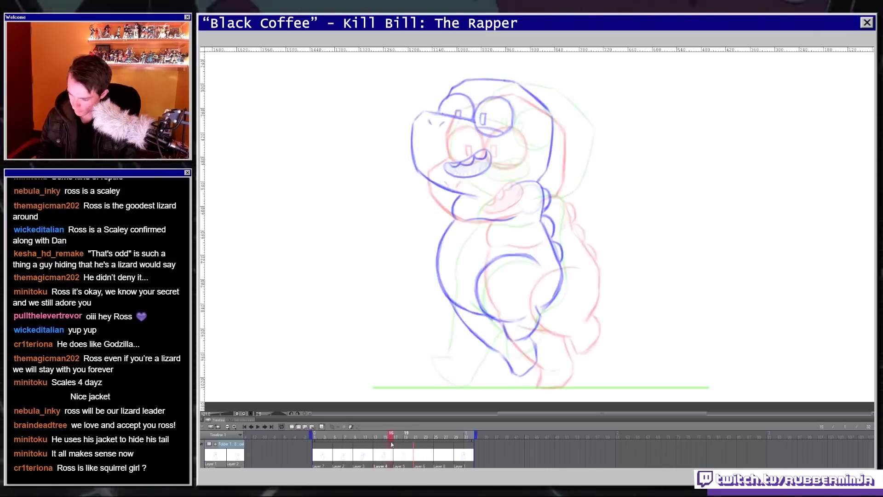
pyautogui.click(257, 426)
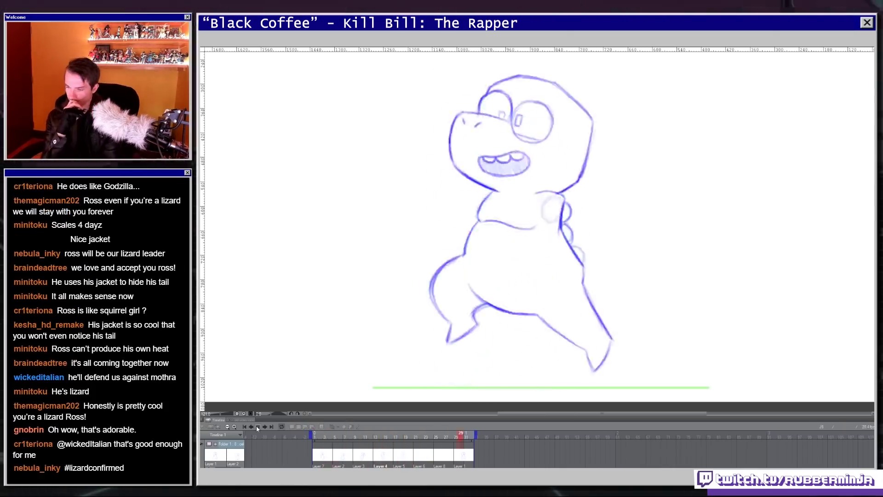
pyautogui.click(257, 427)
pyautogui.click(258, 426)
pyautogui.click(245, 427)
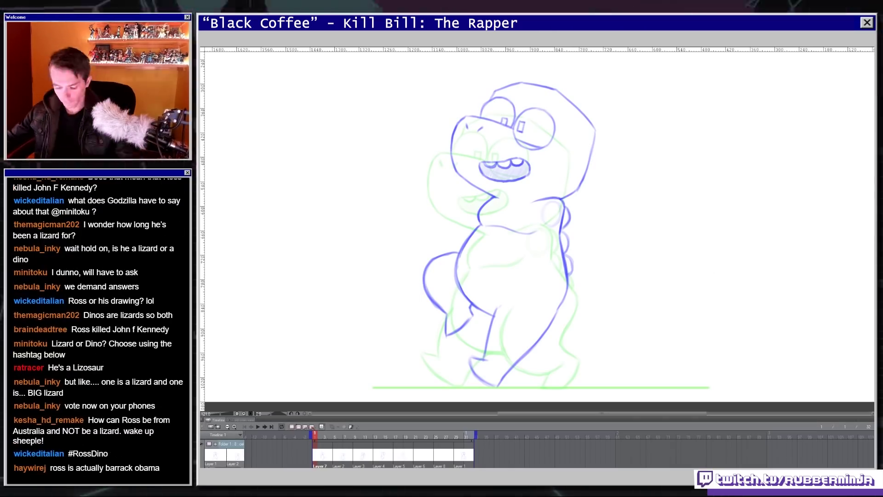
# - Reuse the Layer 2 cel at frame 25 as the onion-skin reference following the empty Layer 6 cel
pyautogui.click(335, 454)
pyautogui.click(436, 454)
pyautogui.hotkey('ctrl', 'v')
pyautogui.click(416, 454)
pyautogui.click(335, 454)
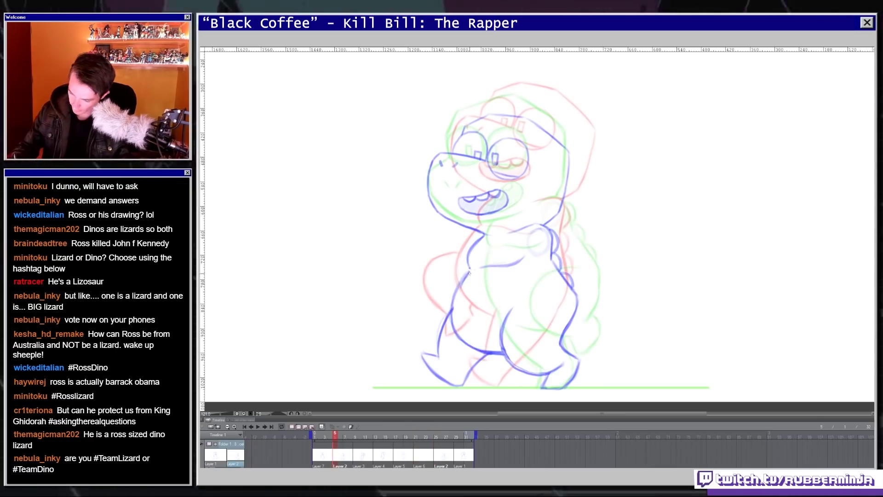
# - Add the rounded spikes along the back of the Layer 5 pose
pyautogui.click(398, 454)
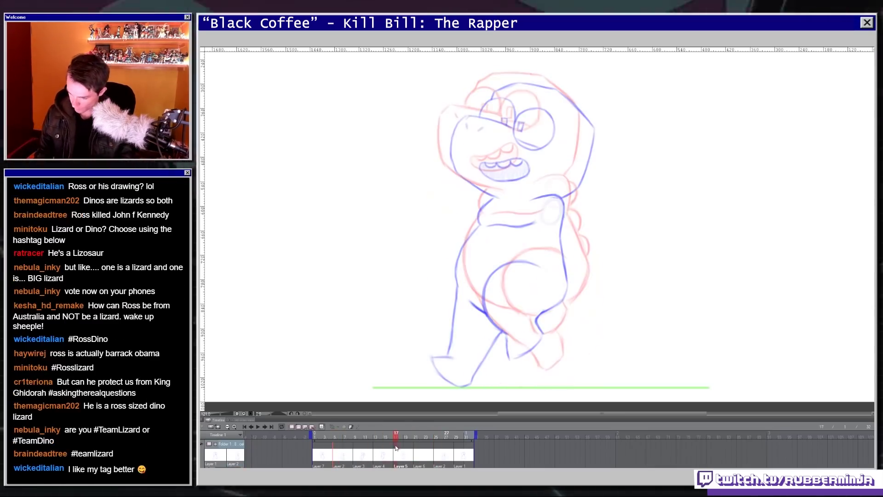
pyautogui.moveTo(564, 202); pyautogui.dragTo(565, 222)
pyautogui.moveTo(564, 228); pyautogui.dragTo(564, 248)
# - On the Layer 6 cel, draw the head with snout, nostrils, eyes, pupils and toothy open mouth over the Layer 2 reference
pyautogui.press('Right')
pyautogui.press('Right')
pyautogui.press('Right')
pyautogui.press('Right')
pyautogui.moveTo(459, 199); pyautogui.dragTo(499, 194)
pyautogui.moveTo(453, 167); pyautogui.dragTo(457, 163)
pyautogui.moveTo(465, 133)
pyautogui.mouseDown()
pyautogui.moveTo(454, 154)
pyautogui.moveTo(527, 155)
pyautogui.moveTo(497, 164)
pyautogui.mouseUp()
pyautogui.moveTo(491, 171); pyautogui.dragTo(518, 176)
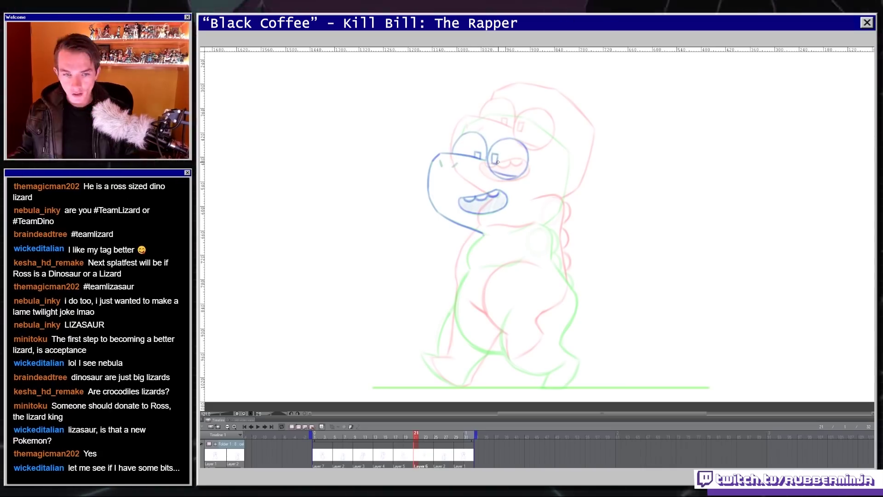
pyautogui.moveTo(464, 130); pyautogui.dragTo(524, 117)
# - Draw the neck, collar line, round belly and back spikes of the Layer 6 pose
pyautogui.moveTo(484, 235); pyautogui.dragTo(469, 268)
pyautogui.moveTo(510, 232); pyautogui.dragTo(551, 259)
pyautogui.moveTo(479, 268)
pyautogui.mouseDown()
pyautogui.moveTo(524, 270)
pyautogui.moveTo(563, 332)
pyautogui.mouseUp()
pyautogui.moveTo(468, 272)
pyautogui.mouseDown()
pyautogui.moveTo(476, 339)
pyautogui.moveTo(562, 332)
pyautogui.mouseUp()
pyautogui.moveTo(550, 230); pyautogui.dragTo(560, 269)
pyautogui.moveTo(563, 272); pyautogui.dragTo(572, 287)
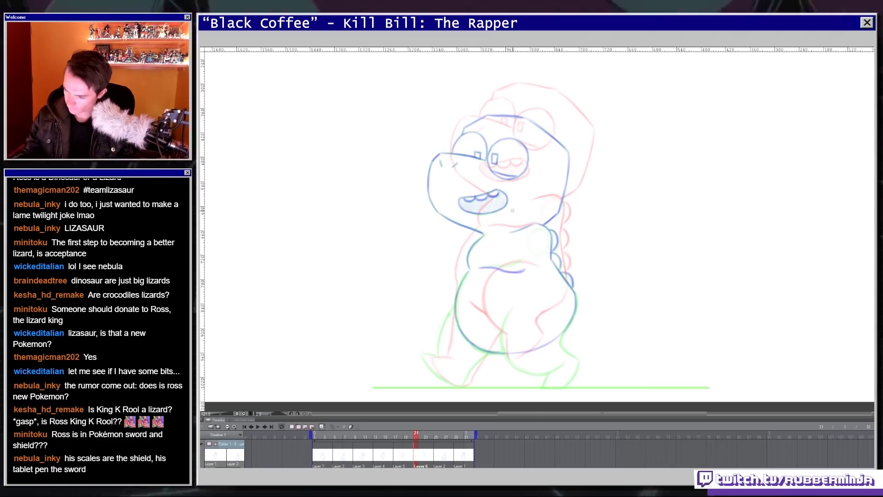
# - Try a bent leg with its foot on the ground beneath the belly of the Layer 6 pose
pyautogui.press('Right')
pyautogui.press('Right')
pyautogui.moveTo(448, 312)
pyautogui.mouseDown()
pyautogui.moveTo(480, 369)
pyautogui.moveTo(464, 387)
pyautogui.mouseUp()
pyautogui.moveTo(501, 354); pyautogui.dragTo(485, 387)
pyautogui.press('h')
pyautogui.press('h')
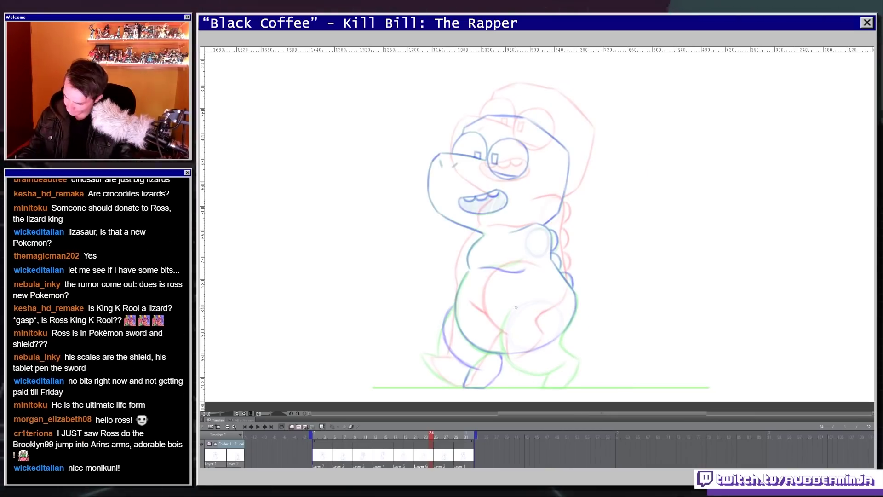
# - Rework the Layer 6 legs with a new thigh curve and two feet close together on the ground line
pyautogui.moveTo(561, 339); pyautogui.dragTo(510, 387)
pyautogui.press('e')
pyautogui.moveTo(472, 355)
pyautogui.mouseDown()
pyautogui.moveTo(478, 378)
pyautogui.moveTo(508, 387)
pyautogui.mouseUp()
pyautogui.press('e')
pyautogui.moveTo(452, 307); pyautogui.dragTo(466, 365)
pyautogui.moveTo(467, 370); pyautogui.dragTo(476, 391)
pyautogui.moveTo(533, 361); pyautogui.dragTo(514, 388)
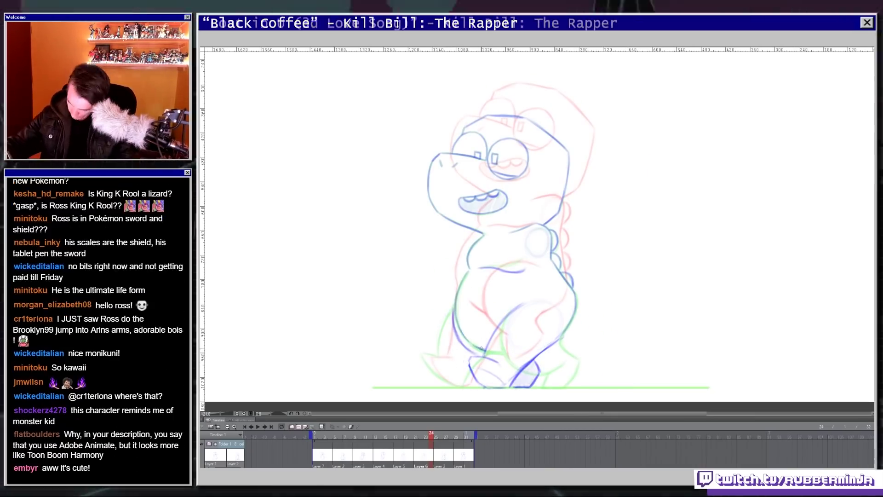
# - Play back the run cycle to check how the Layer 6 legs move with the other frames
pyautogui.press('Right')
pyautogui.click(299, 426)
pyautogui.click(258, 427)
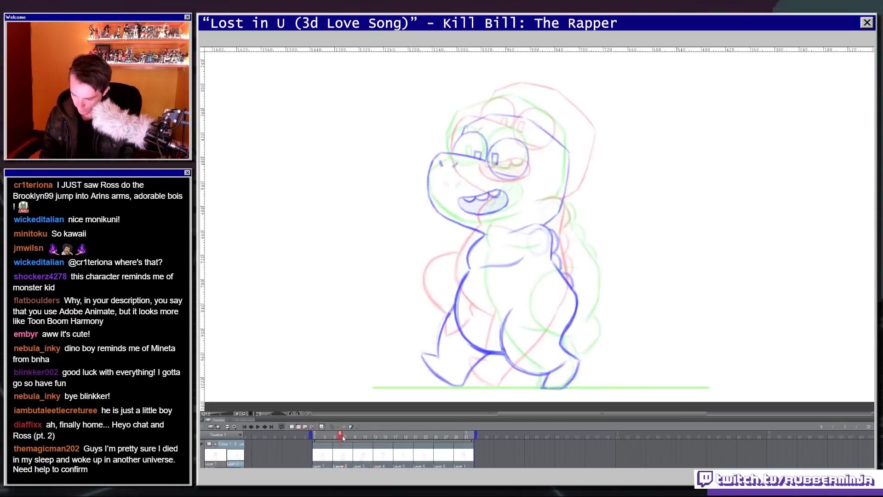
pyautogui.press('Return')
# - Erase the overlapping leg lines on the Layer 6 cel and redraw the thigh edge and both feet more cleanly
pyautogui.moveTo(508, 319); pyautogui.dragTo(524, 305)
pyautogui.moveTo(470, 359); pyautogui.dragTo(501, 364)
pyautogui.press('p')
pyautogui.moveTo(534, 360); pyautogui.dragTo(514, 387)
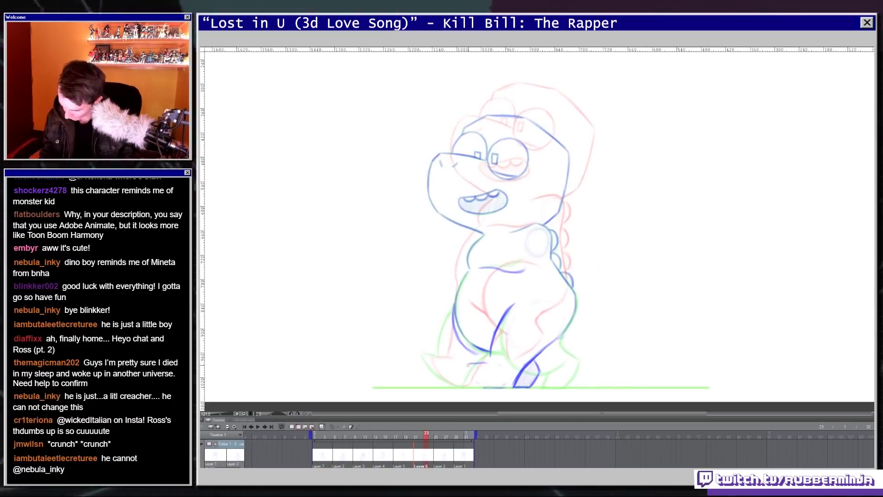
pyautogui.moveTo(490, 351); pyautogui.dragTo(488, 362)
pyautogui.moveTo(488, 362); pyautogui.dragTo(470, 369)
pyautogui.moveTo(470, 368); pyautogui.dragTo(483, 387)
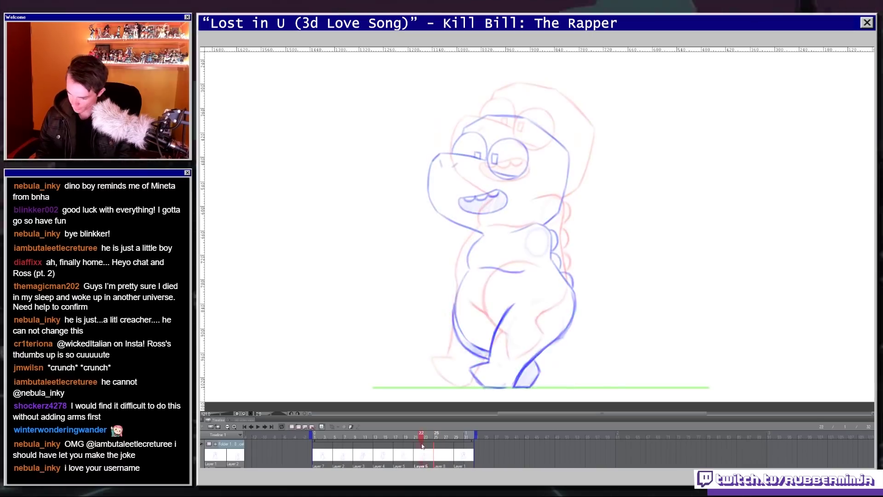
# - Add a new Layer 8 cel at frame 25, with the Layer 3 pose following it as onion-skin reference
pyautogui.press('Right')
pyautogui.click(299, 426)
pyautogui.press('Left')
pyautogui.press('.')
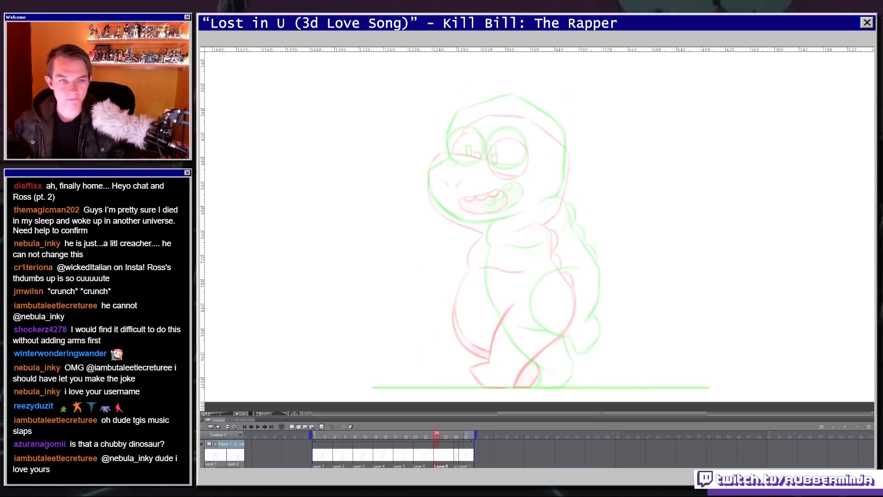
pyautogui.moveTo(436, 436)
pyautogui.mouseDown()
pyautogui.moveTo(393, 439)
pyautogui.moveTo(437, 436)
pyautogui.mouseUp()
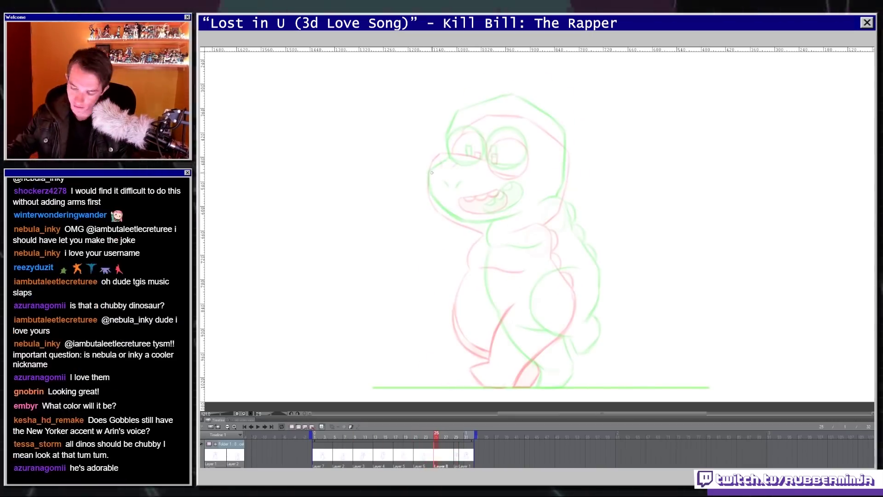
# - On the Layer 8 cel, draw the head with snout, nostrils, eyes, pupils, skull outline and shaded toothy open mouth
pyautogui.moveTo(447, 159); pyautogui.dragTo(429, 191)
pyautogui.moveTo(429, 174); pyautogui.dragTo(524, 212)
pyautogui.moveTo(448, 156); pyautogui.dragTo(482, 146)
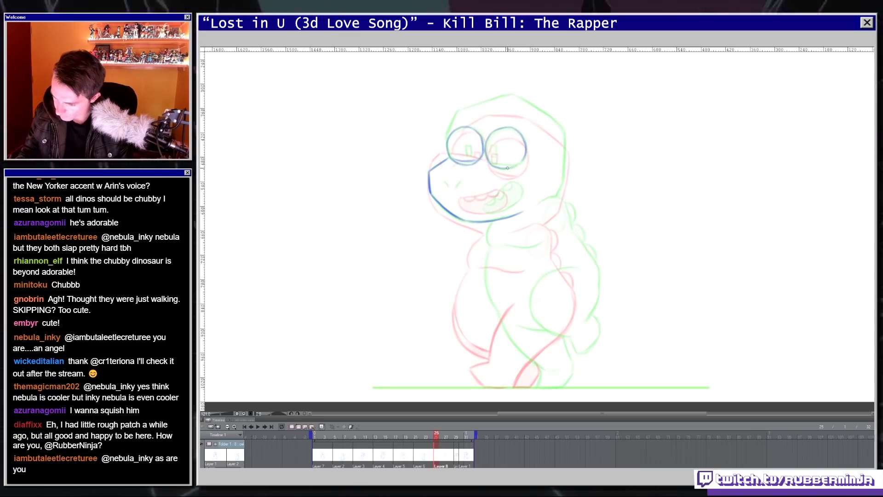
pyautogui.moveTo(511, 183); pyautogui.dragTo(484, 204)
pyautogui.moveTo(510, 182); pyautogui.dragTo(483, 210)
pyautogui.moveTo(466, 146); pyautogui.dragTo(471, 155)
pyautogui.moveTo(492, 145); pyautogui.dragTo(496, 156)
pyautogui.moveTo(445, 182); pyautogui.dragTo(448, 186)
pyautogui.moveTo(459, 183); pyautogui.dragTo(456, 186)
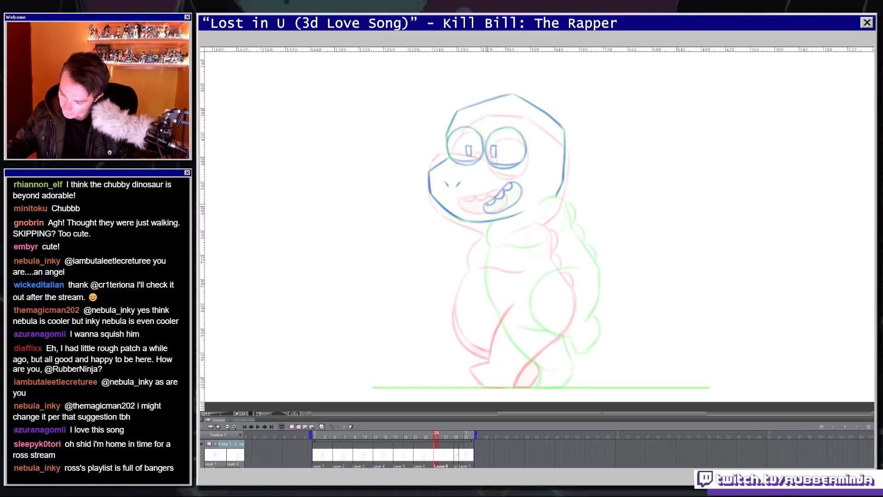
pyautogui.moveTo(515, 186); pyautogui.dragTo(491, 209)
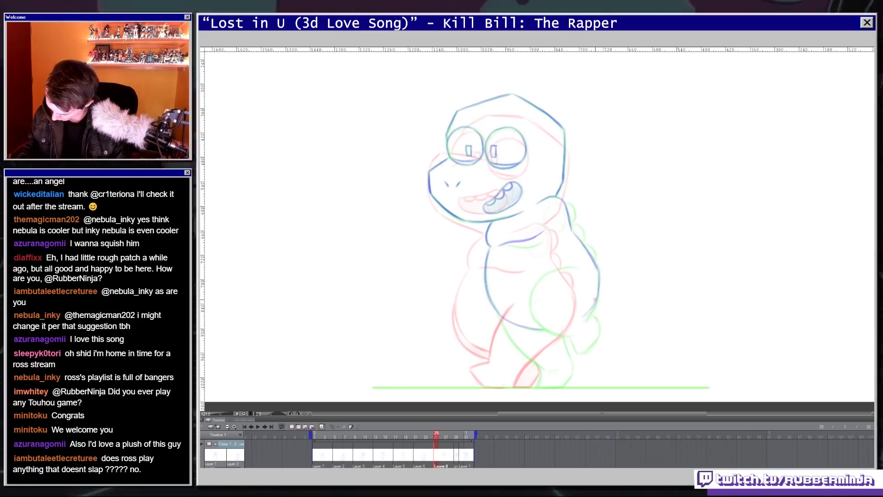
# - Finish the body and legs of the Layer 8 pose and play back the cycle
pyautogui.moveTo(542, 317); pyautogui.dragTo(575, 362)
pyautogui.moveTo(597, 302)
pyautogui.mouseDown()
pyautogui.moveTo(602, 352)
pyautogui.moveTo(575, 381)
pyautogui.mouseUp()
pyautogui.click(258, 427)
pyautogui.click(257, 427)
pyautogui.click(257, 427)
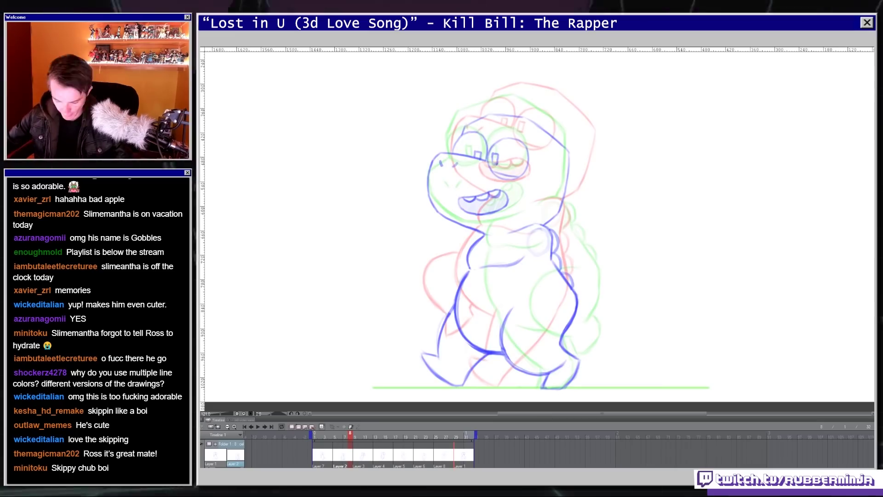
# - Touch up the toe of the raised forward foot on the Layer 7 and Layer 1 poses
pyautogui.click(320, 436)
pyautogui.moveTo(445, 314); pyautogui.dragTo(441, 335)
pyautogui.click(345, 437)
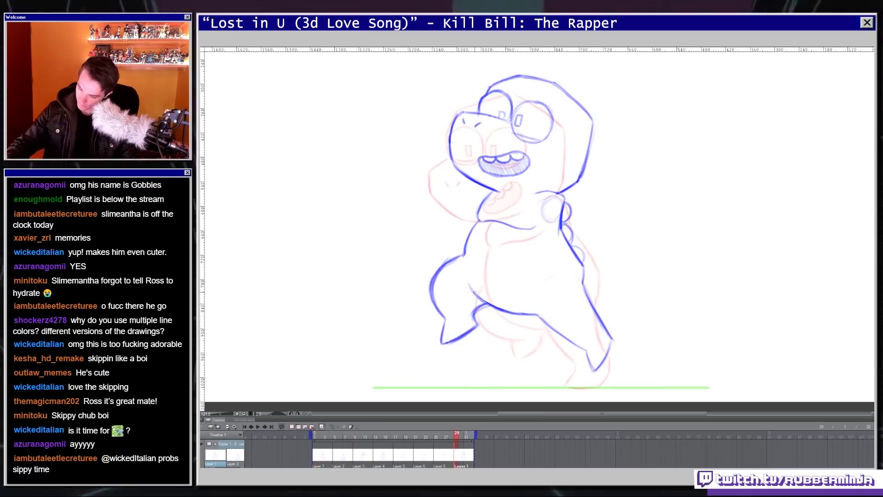
# - Scrub through the cycle and examine the poses in a mirrored canvas view
pyautogui.moveTo(340, 436); pyautogui.dragTo(394, 435)
pyautogui.press('h')
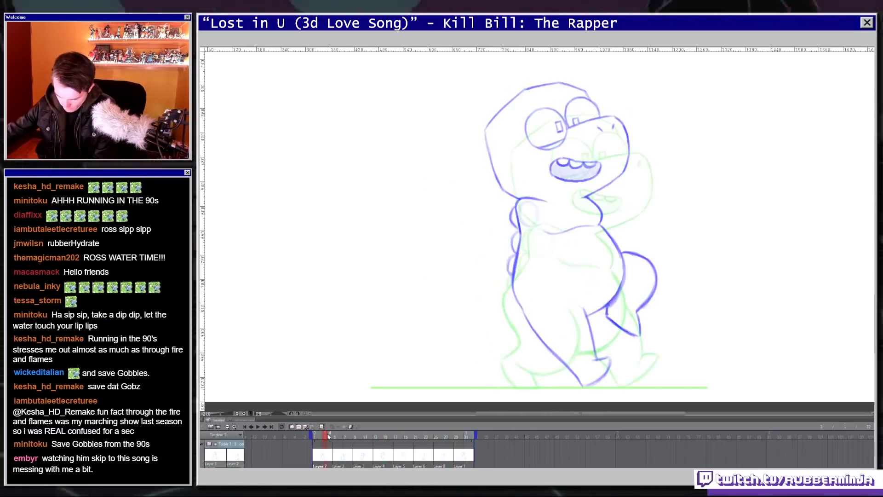
pyautogui.press('h')
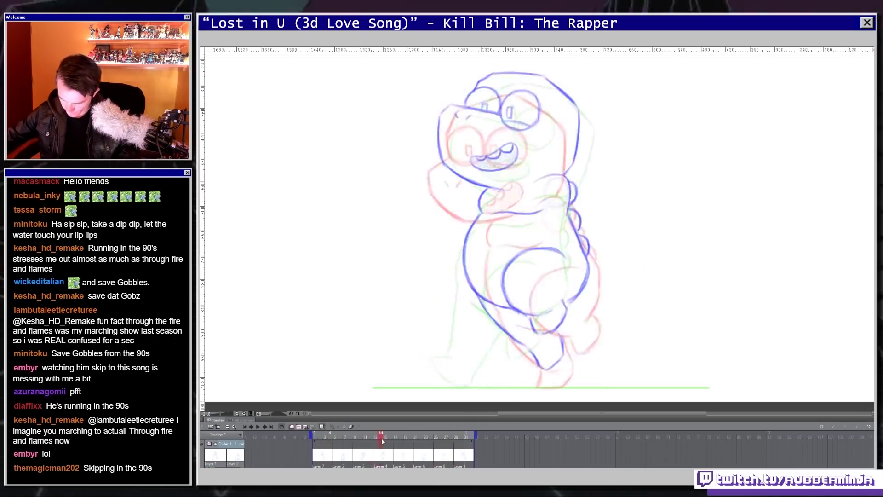
# - Lengthen the playback range and add a Layer 9 cel at frame 33, between the Layer 1 and Layer 7 poses
pyautogui.click(477, 436)
pyautogui.scroll(-3, 492, 455)
pyautogui.moveTo(475, 434); pyautogui.dragTo(495, 455)
pyautogui.scroll(3, 492, 455)
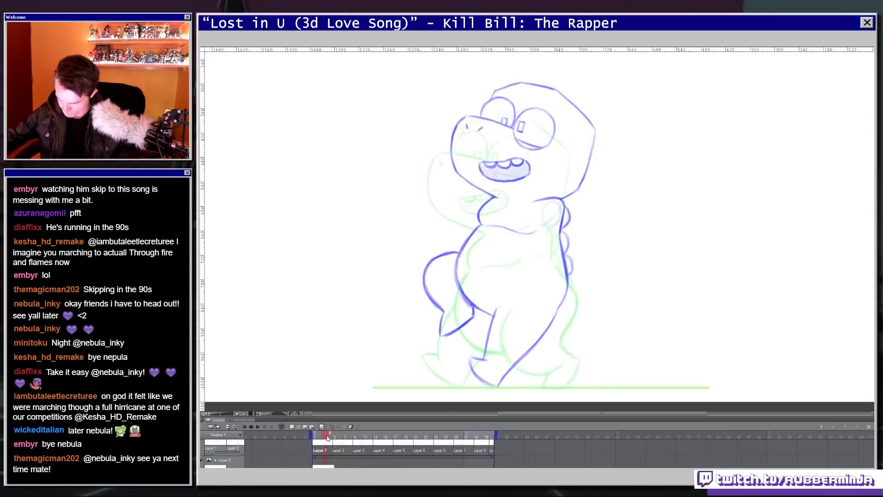
# - On the Layer 9 cel, draw the head, eyes, snout and toothy mouth between the neighbouring onion-skinned poses
pyautogui.scroll(2, 449, 392)
pyautogui.moveTo(444, 142)
pyautogui.mouseDown()
pyautogui.moveTo(466, 229)
pyautogui.moveTo(525, 206)
pyautogui.mouseUp()
pyautogui.moveTo(469, 198); pyautogui.dragTo(484, 198)
pyautogui.moveTo(485, 199); pyautogui.dragTo(501, 194)
pyautogui.moveTo(500, 194); pyautogui.dragTo(518, 192)
pyautogui.press('Right')
pyautogui.press('Left')
pyautogui.moveTo(444, 142); pyautogui.dragTo(499, 153)
pyautogui.moveTo(484, 115); pyautogui.dragTo(463, 141)
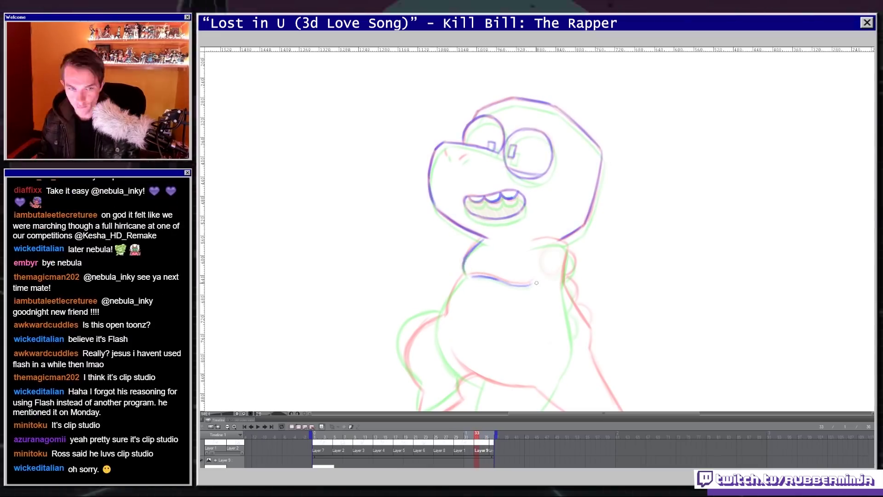
# - Draw the round belly of the Layer 9 pose and shift the whole drawing slightly upward
pyautogui.moveTo(505, 388); pyautogui.dragTo(568, 375)
pyautogui.scroll(-3, 561, 230)
pyautogui.hotkey('ctrl', 't')
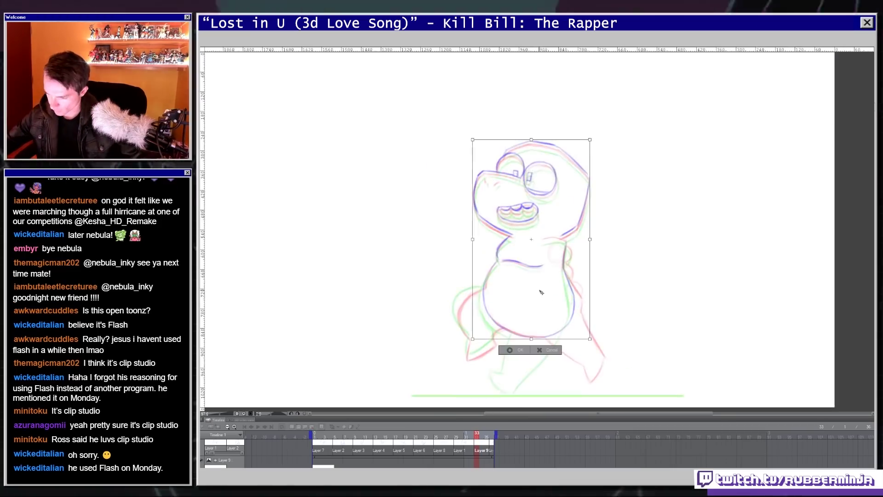
# - Add the rounded spikes along the back of the Layer 9 pose
pyautogui.scroll(3, 612, 313)
pyautogui.moveTo(549, 227); pyautogui.dragTo(551, 248)
pyautogui.scroll(-3, 506, 276)
pyautogui.scroll(-3, 489, 270)
pyautogui.click(481, 438)
pyautogui.scroll(4, 450, 296)
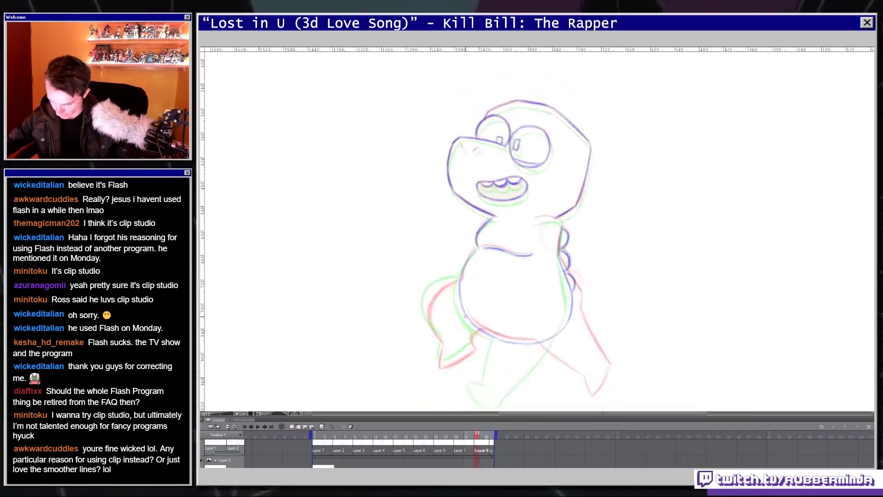
# - Draw the raised forward leg and foot of the Layer 9 pose, comparing it with the Layer 7 frame
pyautogui.click(476, 438)
pyautogui.press('space')
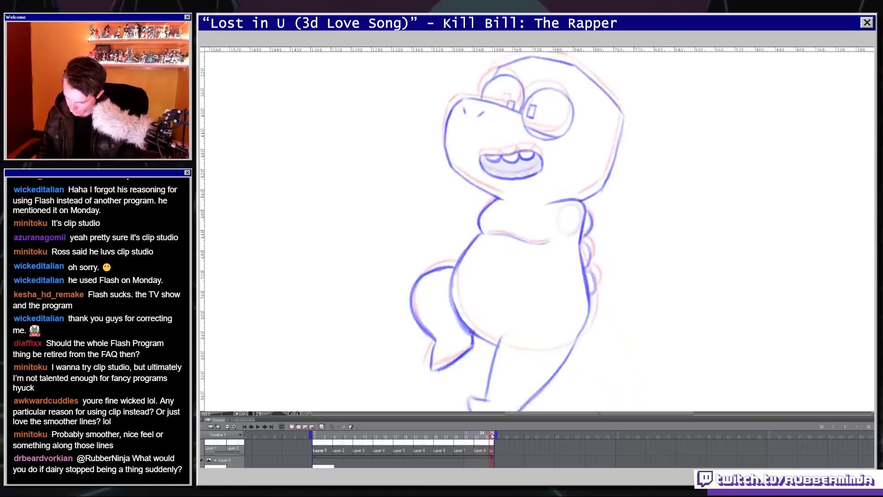
pyautogui.press('space')
pyautogui.click(482, 438)
pyautogui.moveTo(397, 289); pyautogui.dragTo(457, 312)
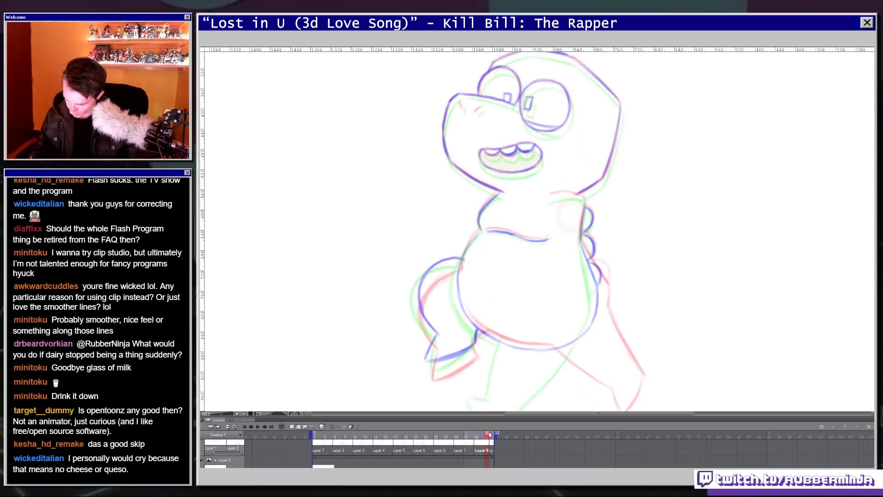
pyautogui.press('space')
pyautogui.press('space')
# - Draw the near thigh and pointed foot of the Layer 9 pose and adjust the placement of the whole drawing
pyautogui.click(481, 434)
pyautogui.scroll(-3, 524, 276)
pyautogui.moveTo(528, 325)
pyautogui.mouseDown()
pyautogui.moveTo(523, 258)
pyautogui.moveTo(483, 248)
pyautogui.mouseUp()
pyautogui.scroll(-5, 581, 277)
pyautogui.scroll(4, 586, 220)
pyautogui.scroll(-2, 538, 230)
pyautogui.hotkey('ctrl', 't')
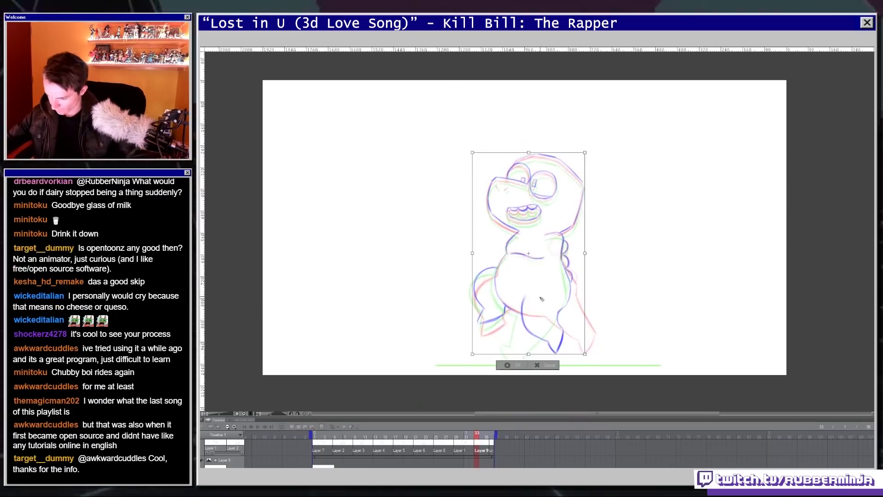
pyautogui.press('Return')
pyautogui.scroll(-2, 421, 335)
# - Play back the extended run cycle to check how the Layer 9 pose leads back into the first frame
pyautogui.click(491, 434)
pyautogui.click(258, 427)
pyautogui.click(314, 433)
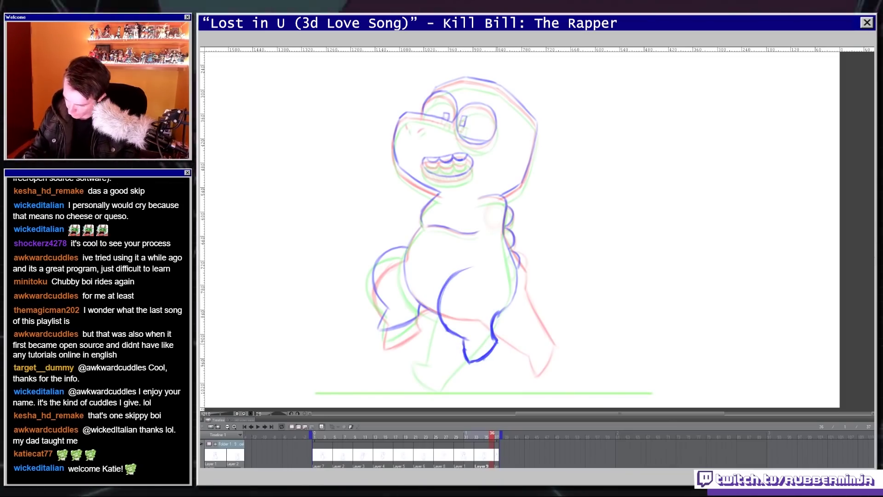
pyautogui.click(256, 426)
pyautogui.click(256, 426)
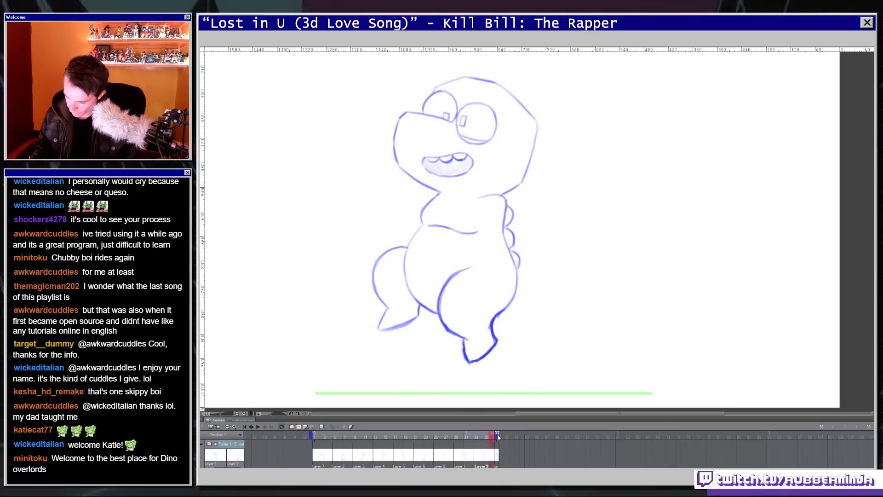
# - Play back and scrub through the run cycle to check the body poses from Layer 7 to Layer 9
pyautogui.click(340, 435)
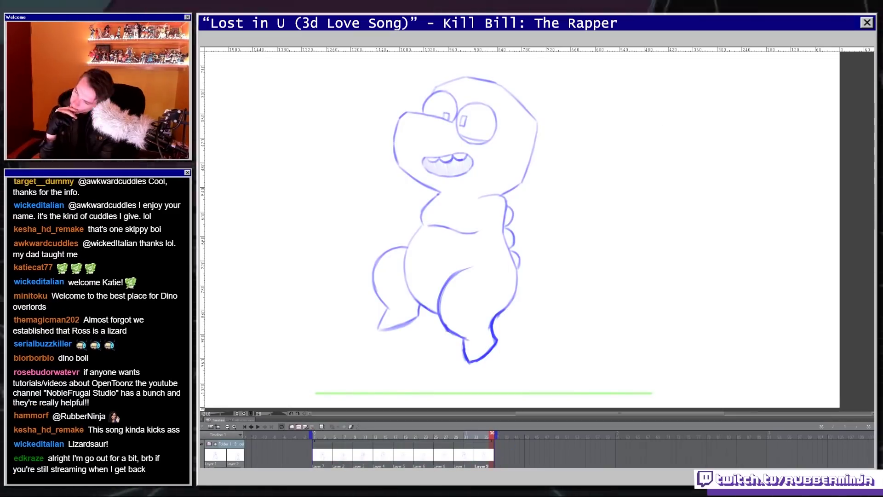
pyautogui.moveTo(491, 435); pyautogui.dragTo(319, 434)
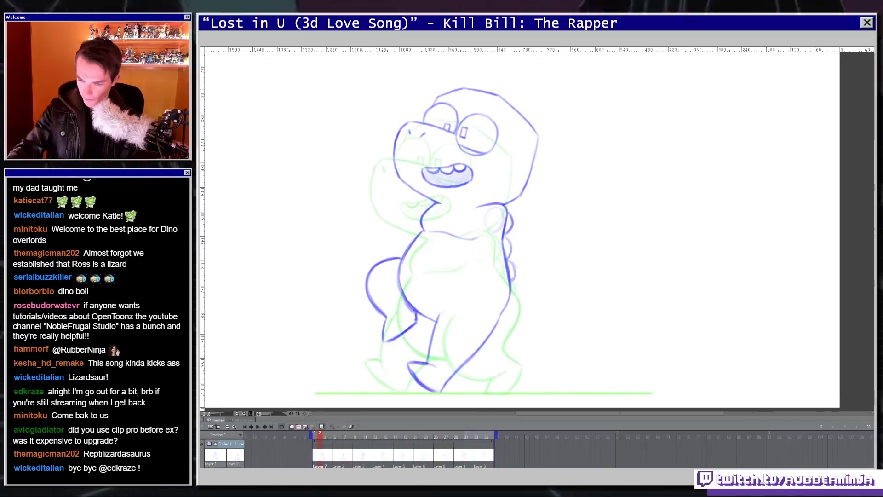
pyautogui.scroll(-3, 417, 340)
pyautogui.scroll(-3, 416, 322)
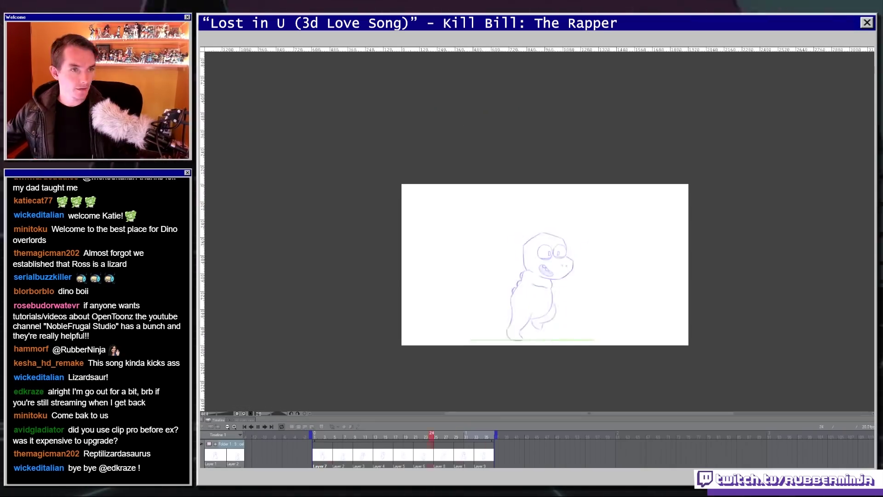
pyautogui.hotkey('ctrl', 'Tab')
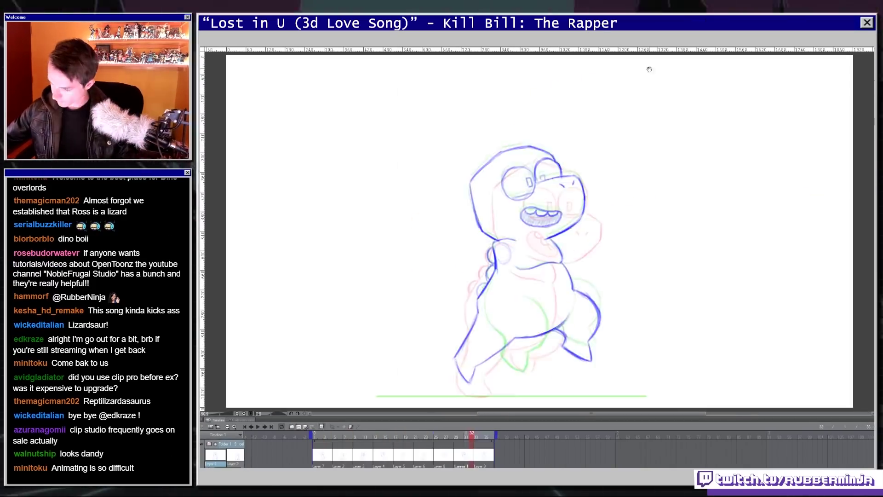
pyautogui.scroll(-1, 626, 197)
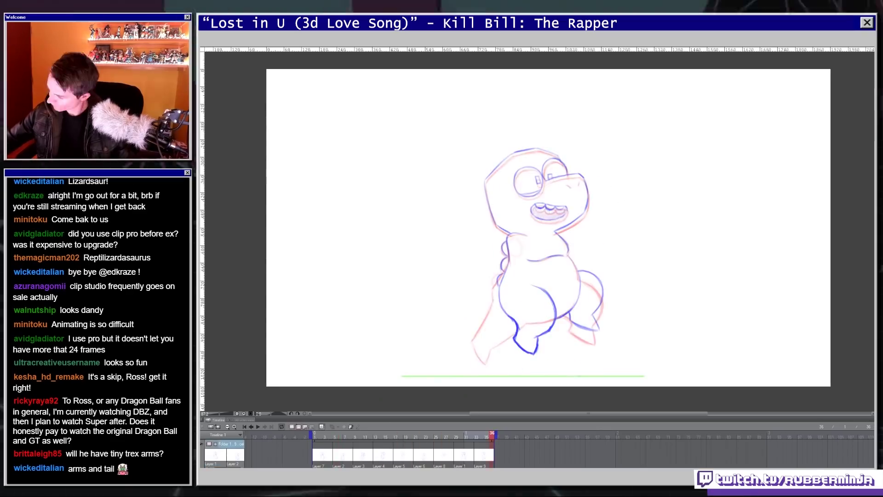
# - Create a separate animation folder for the tail and fill it with blank cels timed to the nine body poses
pyautogui.click(316, 448)
pyautogui.click(334, 456)
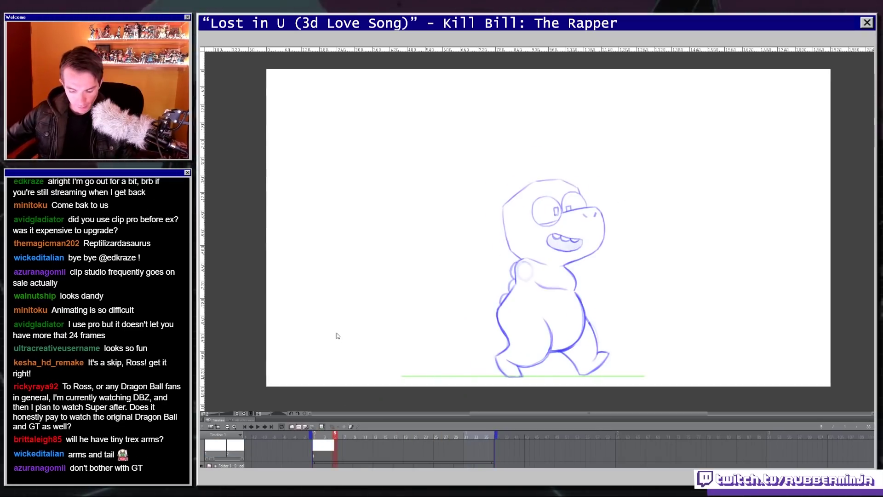
pyautogui.click(356, 451)
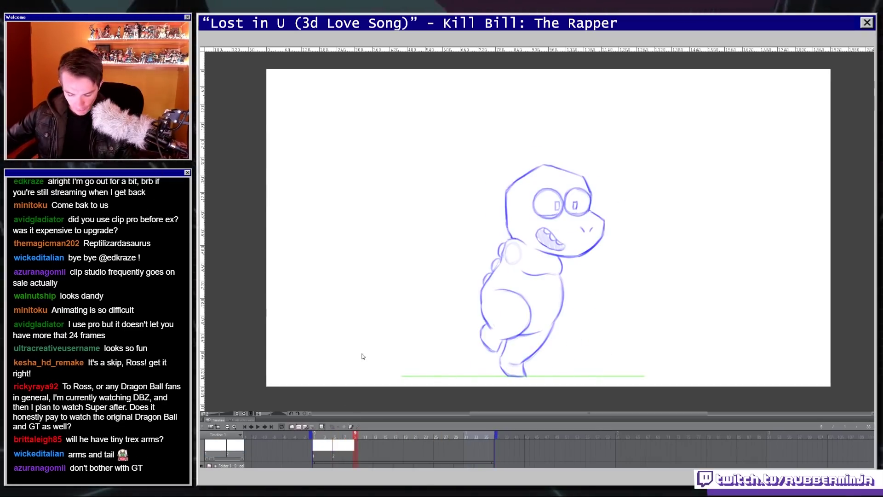
pyautogui.click(377, 456)
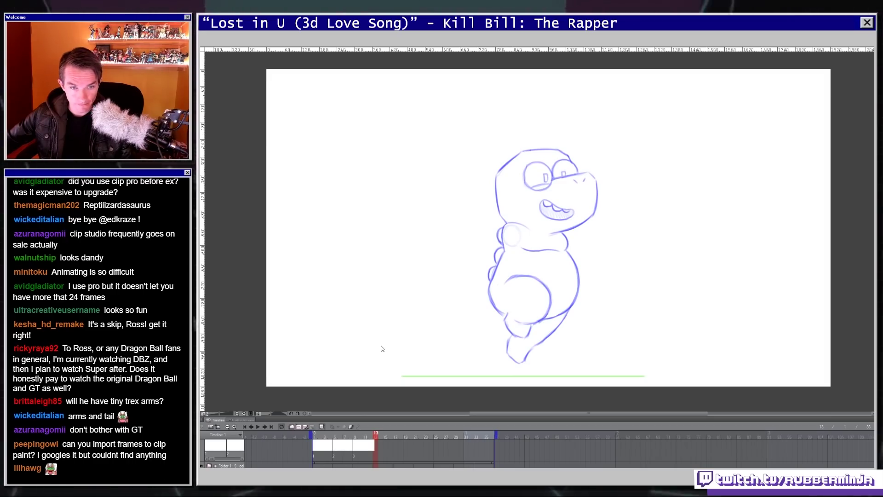
pyautogui.press('space')
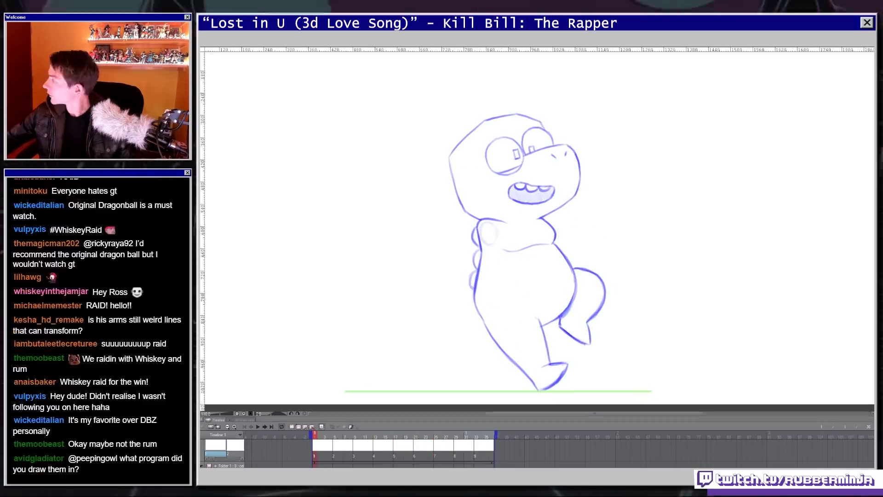
# - Draw the pointed tail behind the body on cels 1 to 3, raised at the tip first and then swinging down
pyautogui.moveTo(529, 257); pyautogui.dragTo(516, 260)
pyautogui.moveTo(422, 274)
pyautogui.mouseDown()
pyautogui.moveTo(460, 293)
pyautogui.moveTo(476, 337)
pyautogui.mouseUp()
pyautogui.click(340, 433)
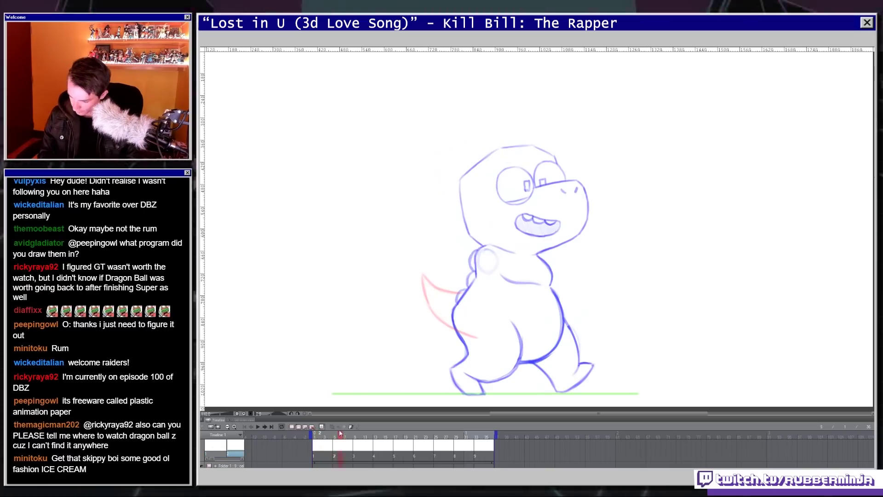
pyautogui.moveTo(398, 317)
pyautogui.mouseDown()
pyautogui.moveTo(467, 356)
pyautogui.moveTo(452, 310)
pyautogui.mouseUp()
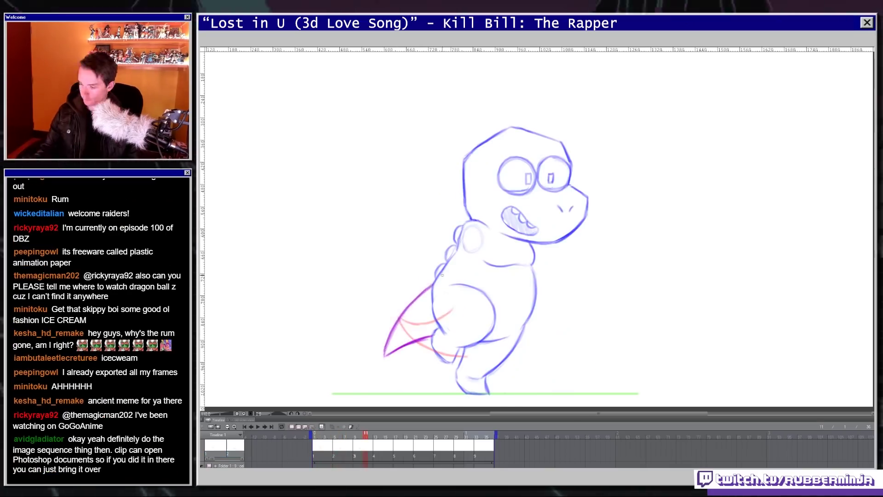
# - Rough out the tail on cels 4 to 6, with its tip flicked up on cel 5 and lowered on cel 6
pyautogui.press('.')
pyautogui.press('.')
pyautogui.press('Right')
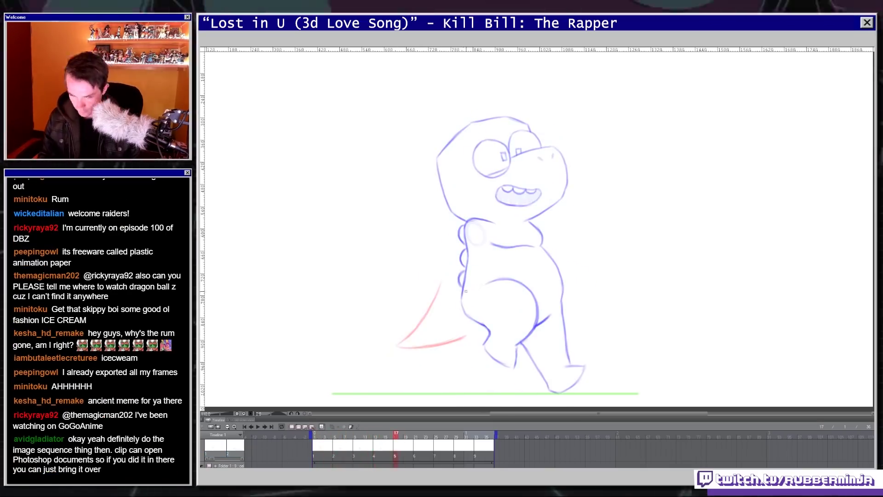
pyautogui.press('Right')
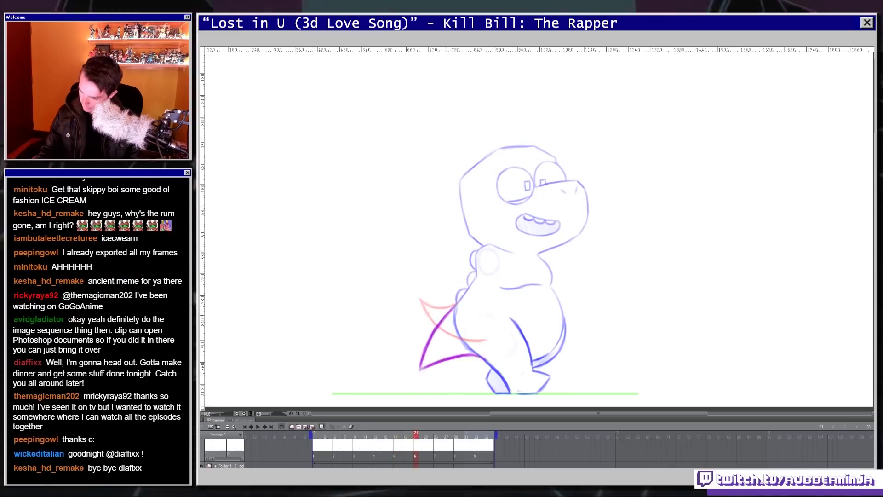
pyautogui.press('Left')
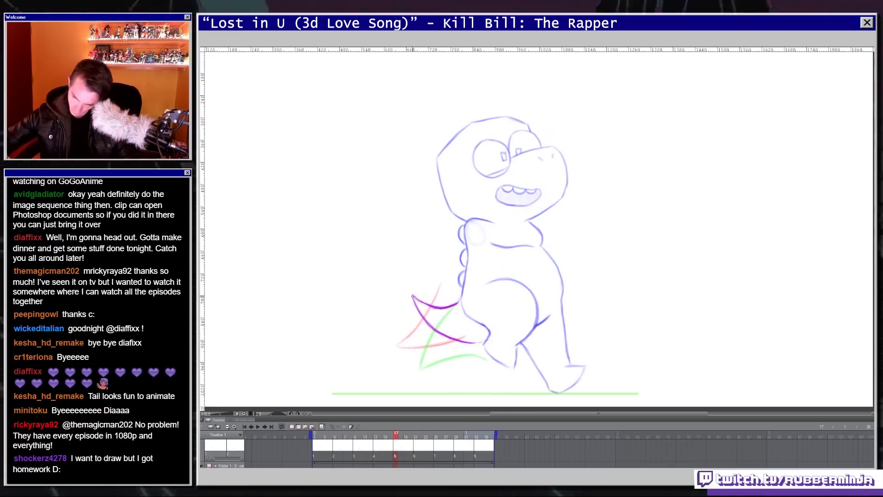
# - Redraw the tail on cels 3 and 4 so that it hangs more steeply with a downward-pointing tip
pyautogui.moveTo(399, 436)
pyautogui.mouseDown()
pyautogui.moveTo(408, 437)
pyautogui.moveTo(347, 440)
pyautogui.moveTo(355, 439)
pyautogui.mouseUp()
pyautogui.moveTo(431, 286); pyautogui.dragTo(391, 357)
pyautogui.moveTo(355, 437); pyautogui.dragTo(381, 437)
pyautogui.moveTo(439, 286); pyautogui.dragTo(420, 370)
pyautogui.moveTo(422, 367); pyautogui.dragTo(465, 334)
pyautogui.moveTo(416, 324); pyautogui.dragTo(402, 343)
# - Redraw the tail on cel 5 as an arch curling downward and on cel 6 as a lowered point trailing backward
pyautogui.moveTo(381, 436)
pyautogui.mouseDown()
pyautogui.moveTo(317, 436)
pyautogui.moveTo(401, 437)
pyautogui.mouseUp()
pyautogui.moveTo(455, 304); pyautogui.dragTo(423, 317)
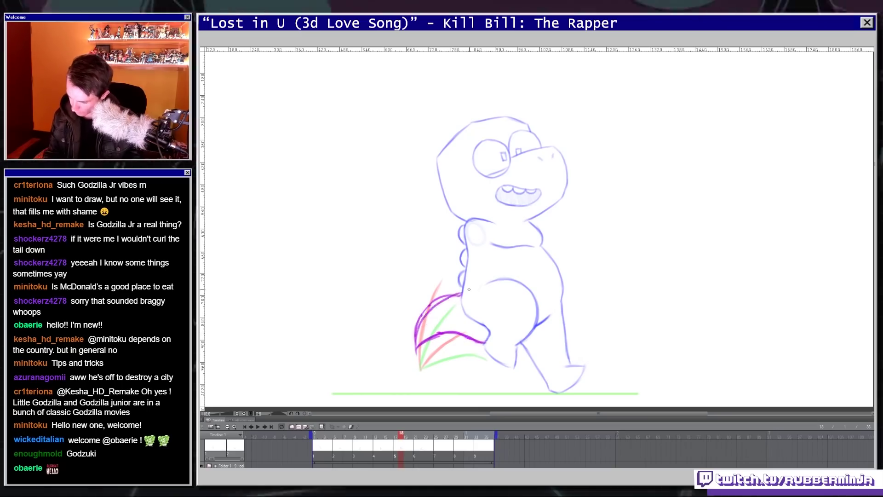
pyautogui.moveTo(460, 294); pyautogui.dragTo(416, 350)
pyautogui.moveTo(401, 437)
pyautogui.mouseDown()
pyautogui.moveTo(416, 436)
pyautogui.moveTo(401, 437)
pyautogui.mouseUp()
pyautogui.moveTo(401, 437); pyautogui.dragTo(415, 437)
pyautogui.moveTo(453, 307); pyautogui.dragTo(446, 322)
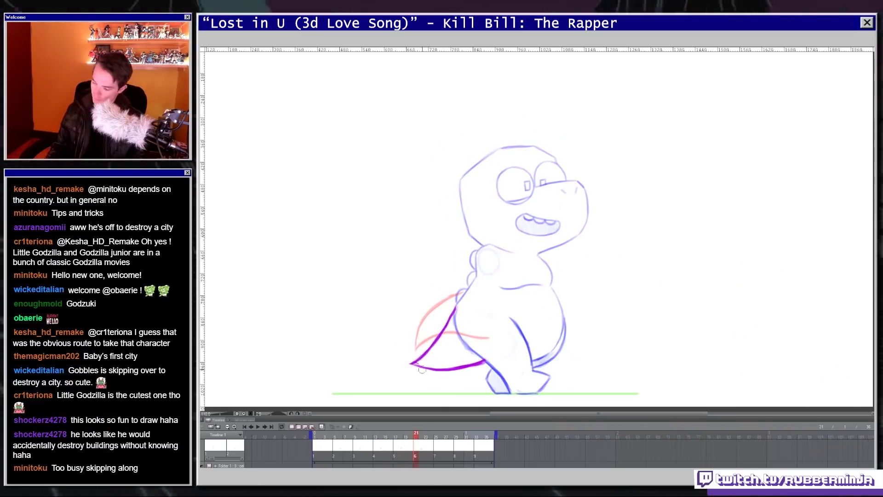
# - Draw the tail on the remaining cels 7 to 9, following the onion skin of each preceding cel
pyautogui.press('Right')
pyautogui.press('Right')
pyautogui.press('Right')
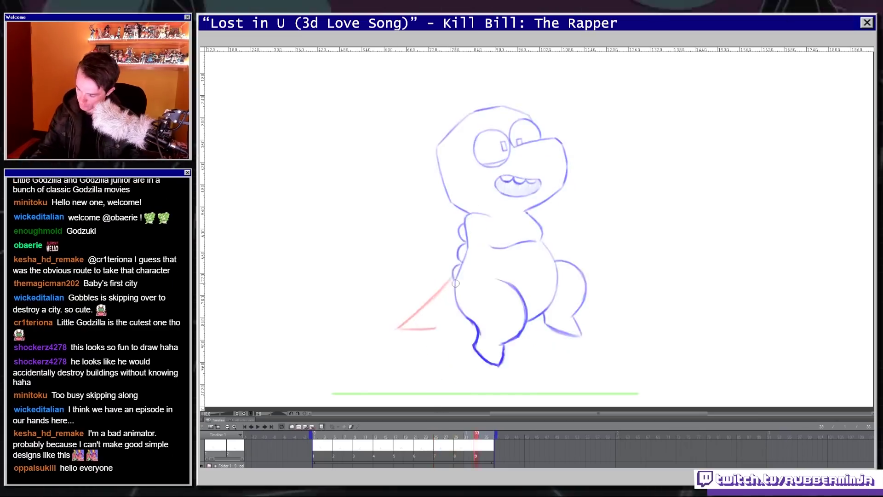
# - Play back the cycle and step through its frames to check the tail's swing
pyautogui.click(257, 425)
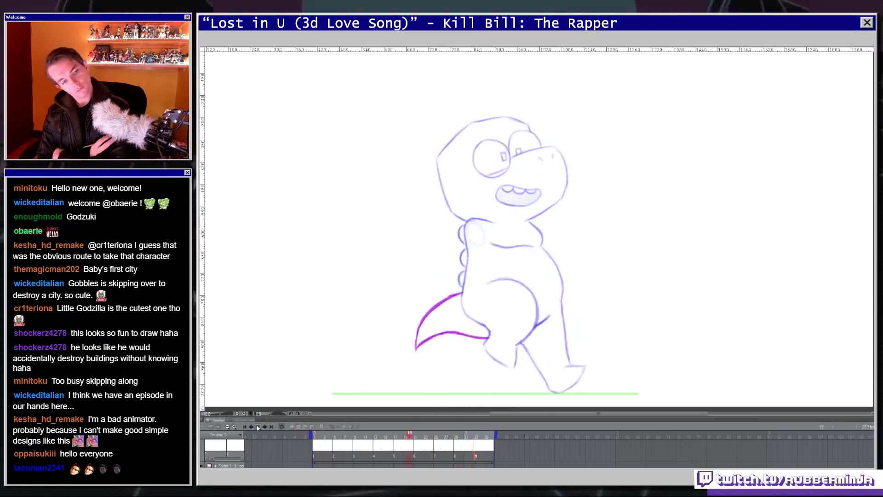
pyautogui.click(257, 425)
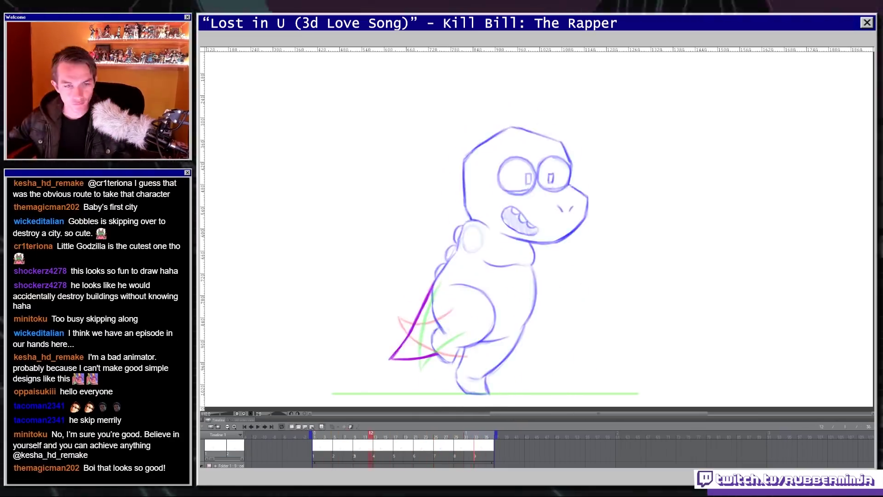
pyautogui.press('Right')
pyautogui.press('Right')
pyautogui.press('Right')
pyautogui.press('Right')
pyautogui.press('Right')
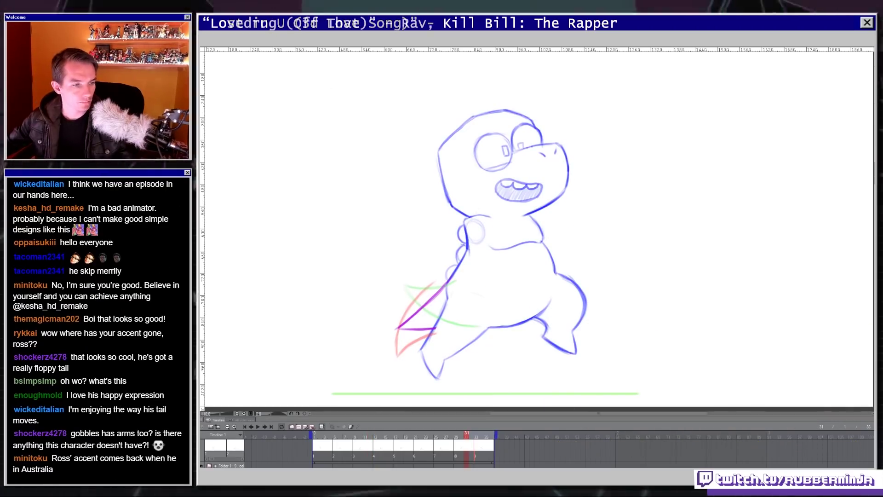
# - Create another animation folder for the arms with blank cels matching the timing of the poses
pyautogui.click(293, 426)
pyautogui.press('Right')
pyautogui.press('Right')
pyautogui.press('Right')
pyautogui.press('Right')
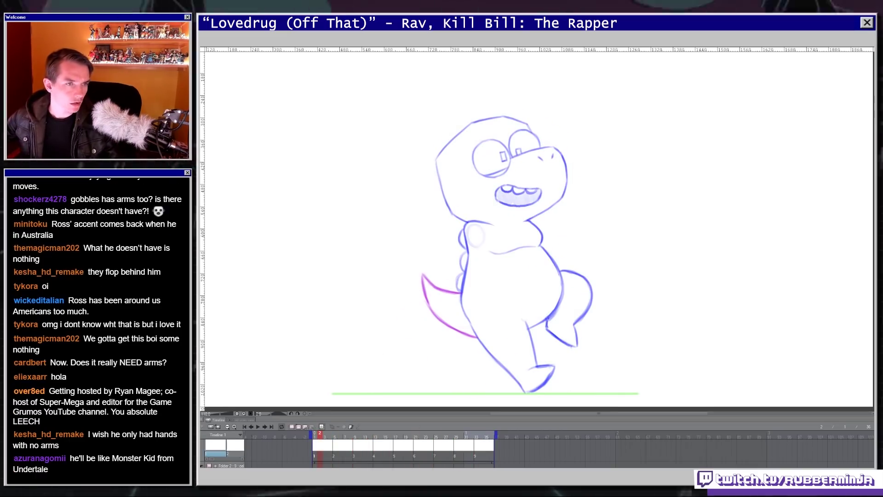
# - Draw the near arm across the chest and the far hand in red on cel 8, checking them with the canvas mirrored
pyautogui.press('space')
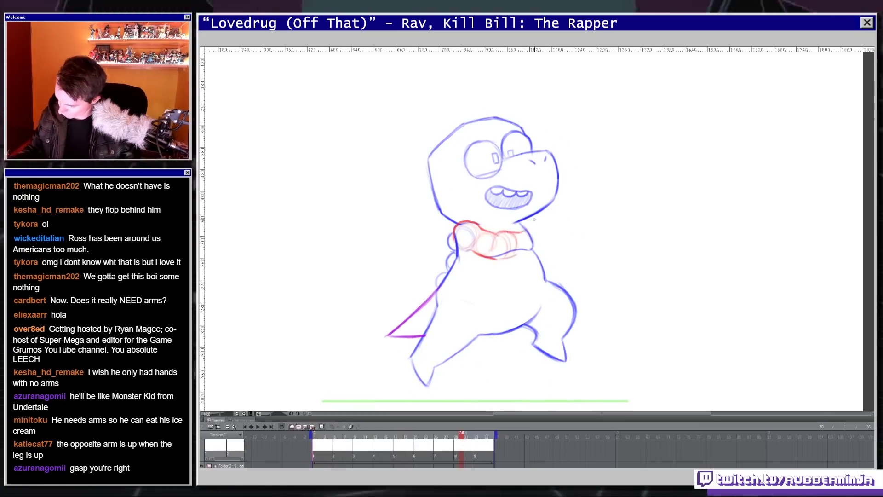
pyautogui.moveTo(521, 230); pyautogui.dragTo(534, 251)
pyautogui.press('h')
pyautogui.moveTo(567, 220); pyautogui.dragTo(571, 223)
pyautogui.hotkey('ctrl', 't')
pyautogui.press('Return')
pyautogui.hotkey('ctrl', 'd')
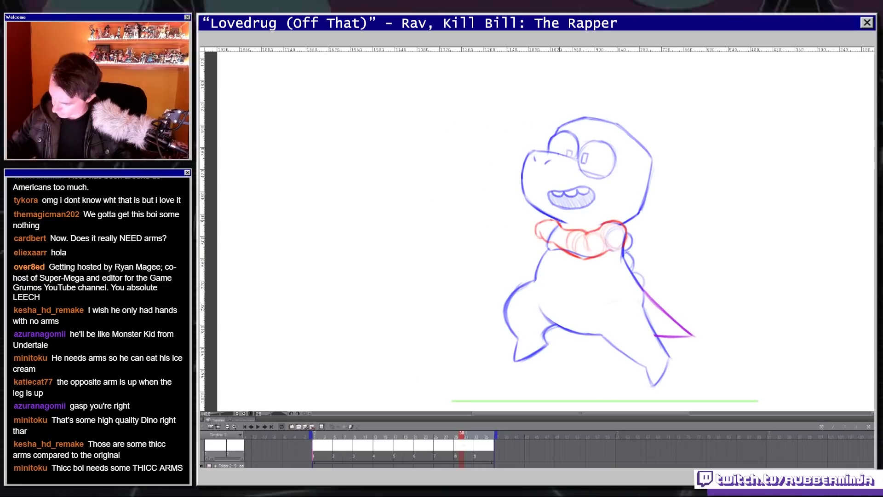
# - Draw the forward-reaching arms on cel 9 over the onion skin of cel 8 and play back the cycle
pyautogui.press('.')
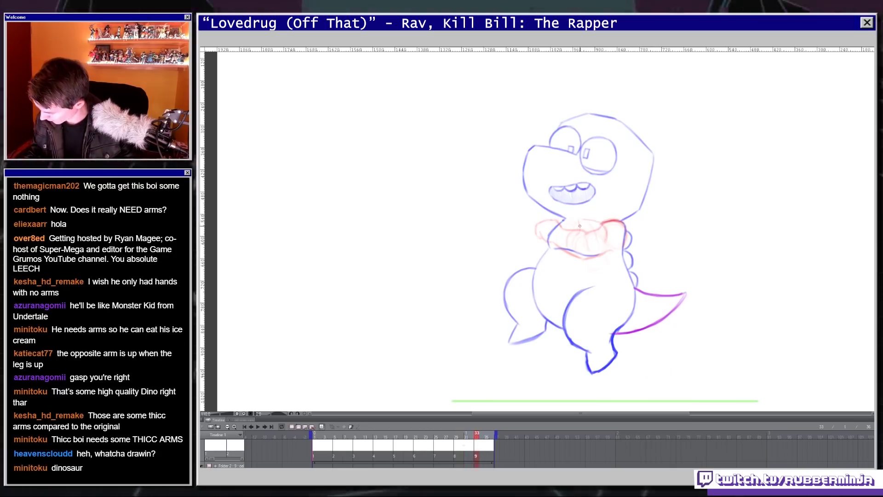
pyautogui.press('h')
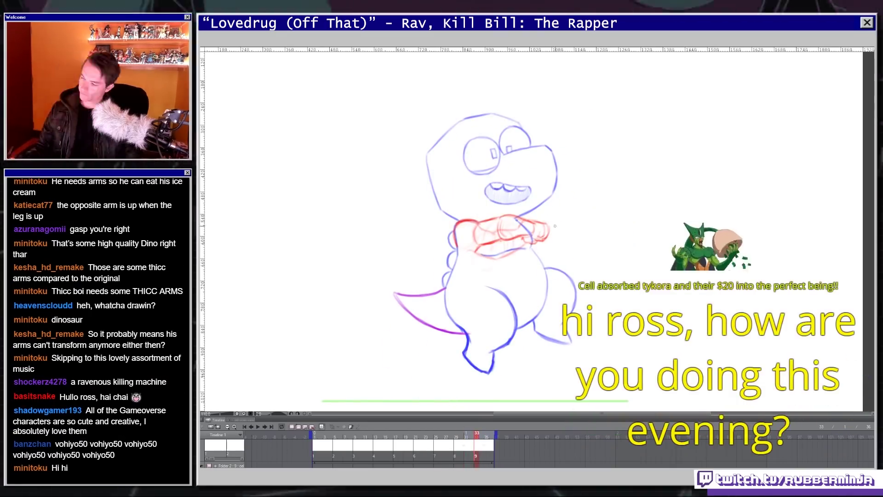
pyautogui.click(258, 426)
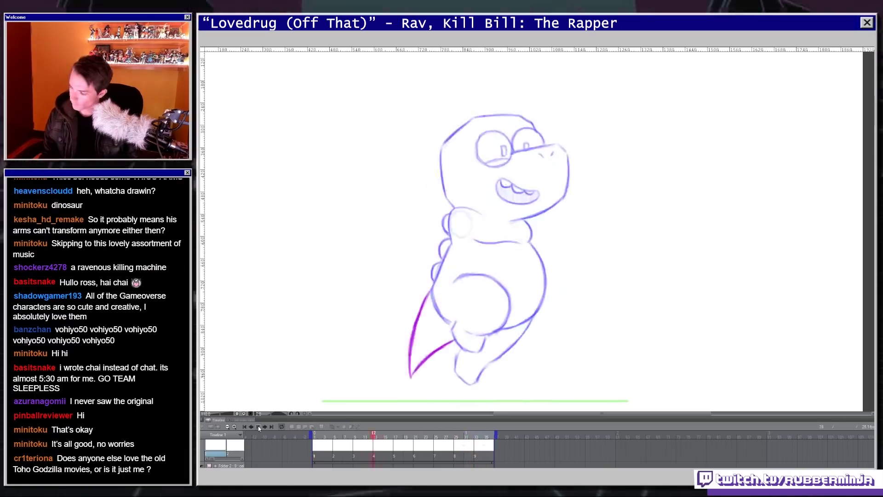
# - Draw the raised forward-reaching arm on the first pose, comparing it with the last poses of the cycle
pyautogui.click(323, 441)
pyautogui.moveTo(455, 245); pyautogui.dragTo(494, 213)
pyautogui.click(324, 437)
pyautogui.moveTo(318, 438); pyautogui.dragTo(483, 438)
pyautogui.click(319, 438)
pyautogui.moveTo(550, 216); pyautogui.dragTo(551, 219)
# - Rough in the arm lines and round hands on the following poses, swinging the near arm down and behind the body
pyautogui.moveTo(320, 438)
pyautogui.mouseDown()
pyautogui.moveTo(483, 439)
pyautogui.moveTo(340, 439)
pyautogui.mouseUp()
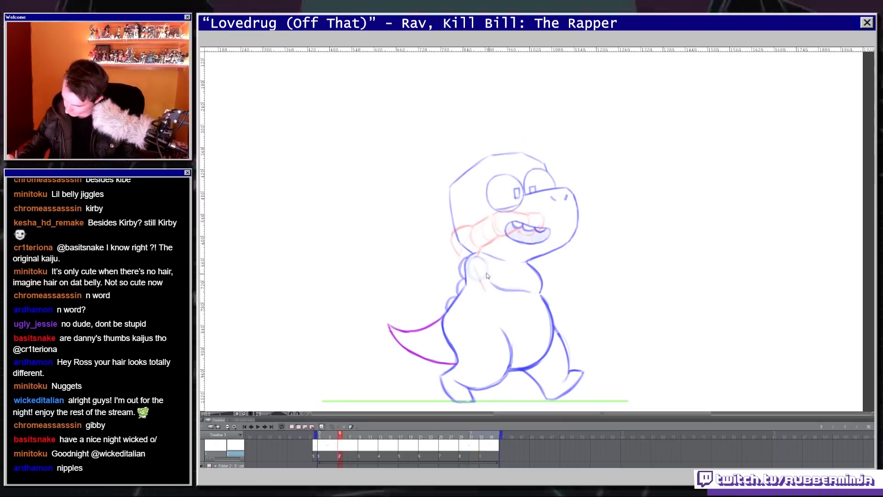
pyautogui.press('Right')
pyautogui.press('Right')
pyautogui.moveTo(442, 229); pyautogui.dragTo(422, 242)
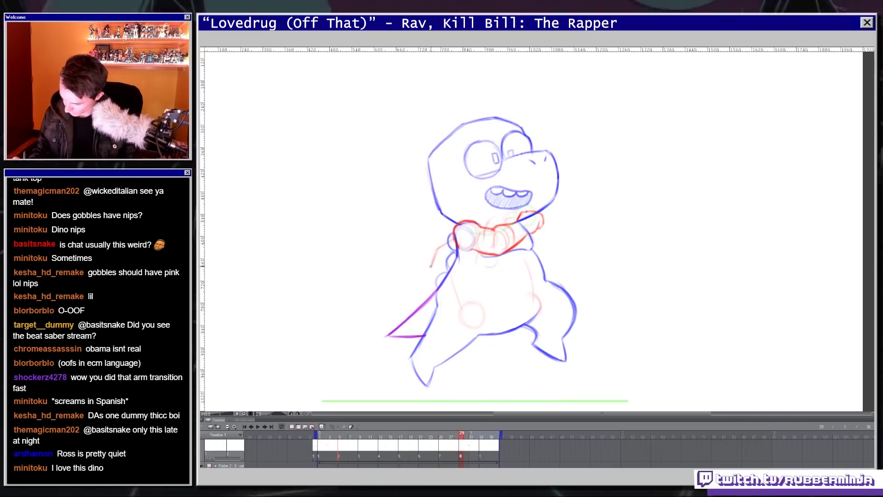
# - Play back the whole cycle to check the swing of the rough arms
pyautogui.scroll(-5, 492, 246)
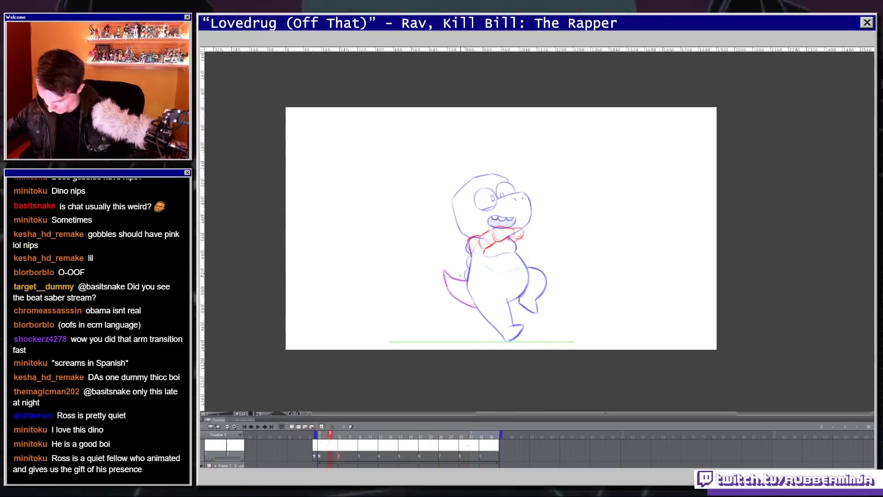
pyautogui.scroll(3, 478, 251)
pyautogui.click(259, 426)
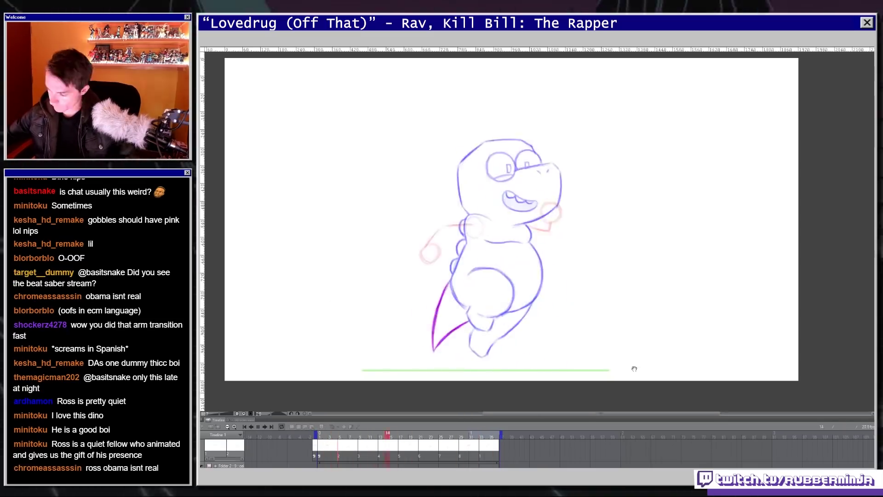
# - Draw the full arm shapes on cels 2 and 3, moving the near arm from across the chest to hanging down
pyautogui.scroll(2, 632, 368)
pyautogui.moveTo(486, 270); pyautogui.dragTo(517, 271)
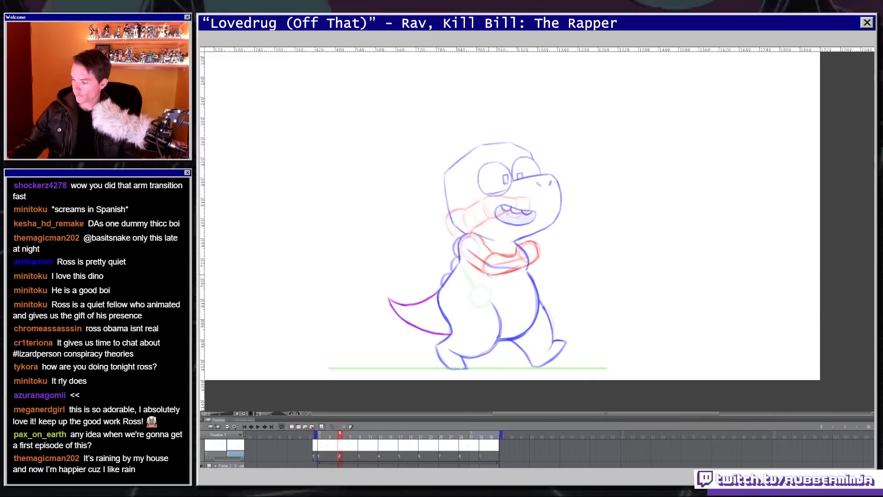
pyautogui.press('Right')
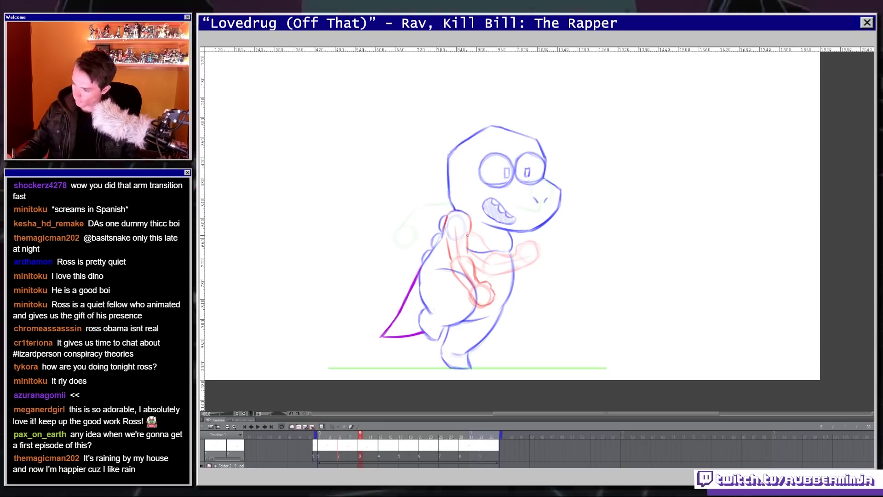
pyautogui.press('Left')
pyautogui.press('Right')
# - Draw the backward-swung near arm and the raised far fist on cel 4, checking them in playback and mirrored
pyautogui.moveTo(361, 437); pyautogui.dragTo(386, 438)
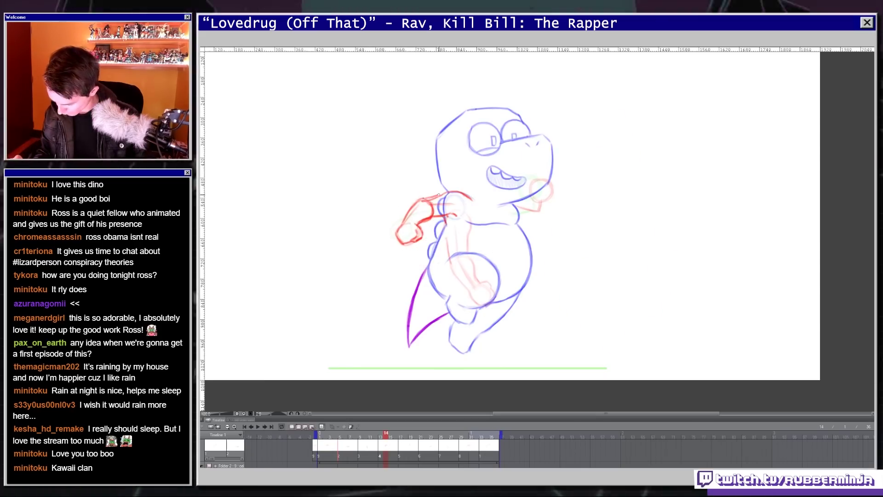
pyautogui.click(257, 426)
pyautogui.click(257, 426)
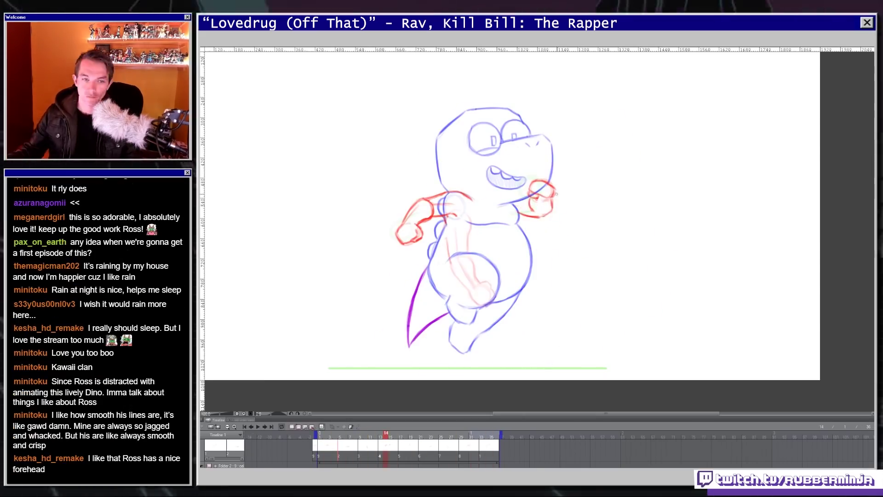
pyautogui.press('h')
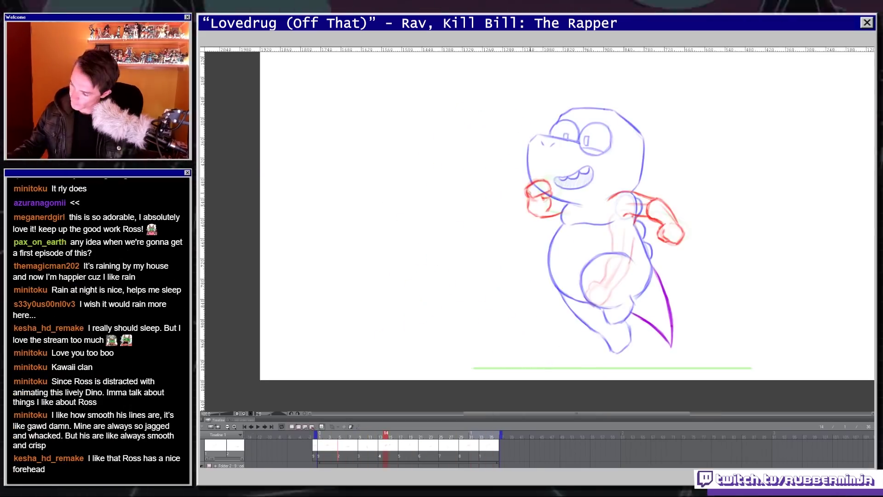
# - Draw the raised backward near arm and the far fist near the mouth on cel 5, checking them mirrored and against earlier cels
pyautogui.press('h')
pyautogui.moveTo(342, 433); pyautogui.dragTo(401, 433)
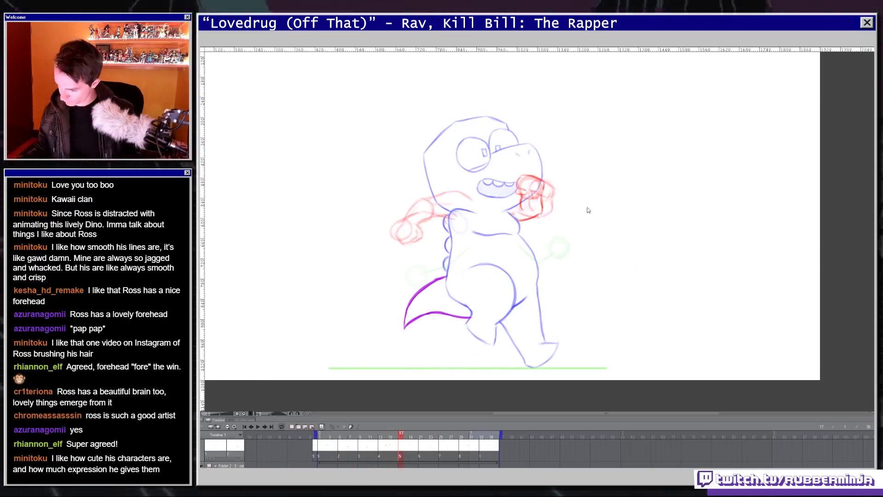
pyautogui.moveTo(419, 214)
pyautogui.mouseDown()
pyautogui.moveTo(407, 237)
pyautogui.moveTo(421, 225)
pyautogui.moveTo(451, 230)
pyautogui.mouseUp()
pyautogui.press('h')
pyautogui.press('h')
pyautogui.moveTo(396, 202); pyautogui.dragTo(417, 228)
pyautogui.hotkey('ctrl', 't')
pyautogui.moveTo(398, 228); pyautogui.dragTo(401, 227)
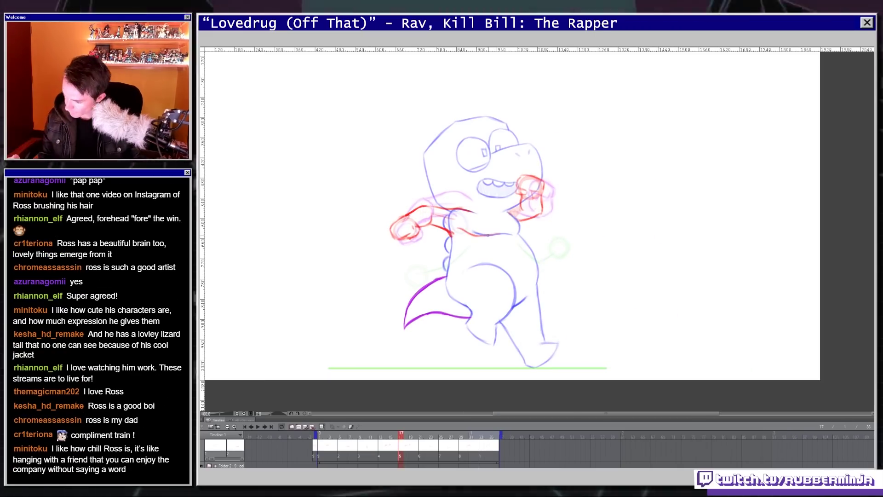
pyautogui.press('Left')
pyautogui.press('Left')
pyautogui.press('Left')
pyautogui.press('Left')
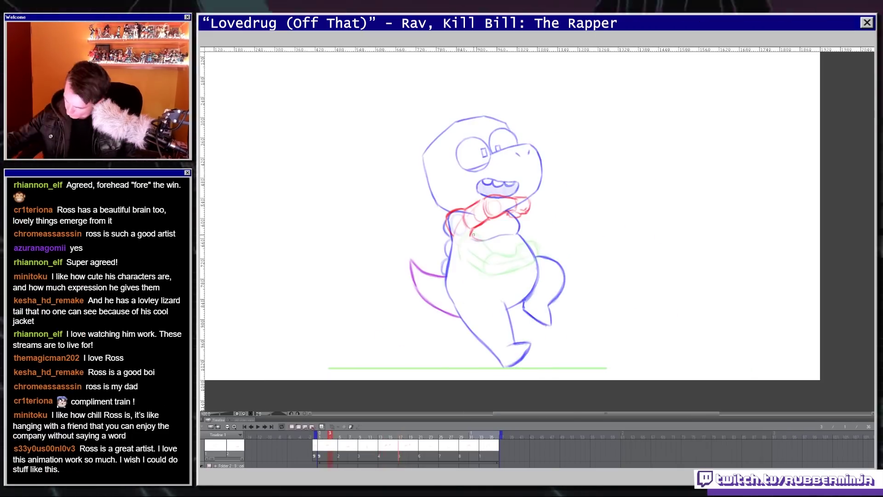
# - Draw the lowered near arm behind the body and the bent far arm with its raised fist on cel 6
pyautogui.press('Right')
pyautogui.press('Right')
pyautogui.press('Right')
pyautogui.press('Right')
pyautogui.press('Right')
pyautogui.moveTo(402, 274); pyautogui.dragTo(427, 286)
pyautogui.moveTo(427, 275); pyautogui.dragTo(435, 281)
pyautogui.moveTo(424, 267)
pyautogui.mouseDown()
pyautogui.moveTo(450, 260)
pyautogui.moveTo(435, 279)
pyautogui.mouseUp()
pyautogui.press('e')
pyautogui.moveTo(430, 272)
pyautogui.mouseDown()
pyautogui.moveTo(464, 237)
pyautogui.moveTo(445, 267)
pyautogui.mouseUp()
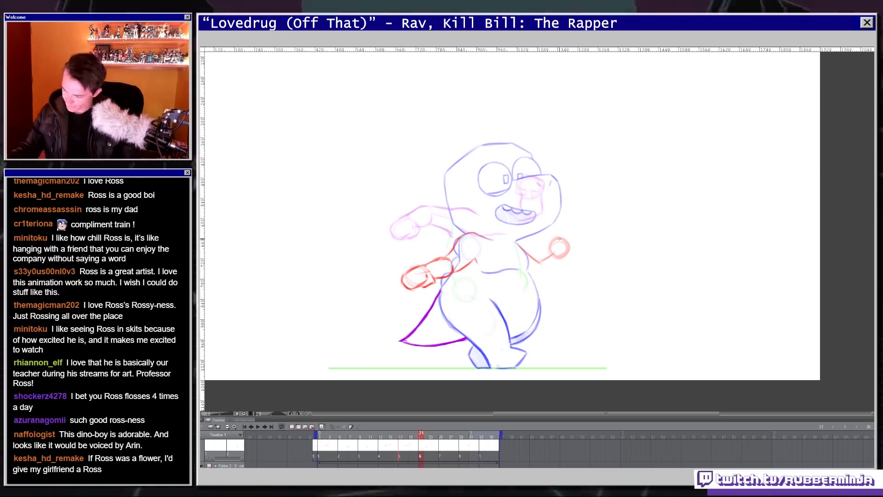
pyautogui.moveTo(390, 247)
pyautogui.mouseDown()
pyautogui.moveTo(457, 297)
pyautogui.moveTo(422, 275)
pyautogui.mouseUp()
pyautogui.hotkey('ctrl', 'd')
pyautogui.moveTo(522, 240); pyautogui.dragTo(541, 258)
pyautogui.moveTo(528, 269)
pyautogui.mouseDown()
pyautogui.moveTo(568, 256)
pyautogui.moveTo(555, 257)
pyautogui.mouseUp()
pyautogui.moveTo(536, 270); pyautogui.dragTo(569, 250)
# - Draw the near arm hanging beside the belly and the far arm beyond the chest on cel 7, checking the motion in playback
pyautogui.press('Right')
pyautogui.moveTo(463, 236); pyautogui.dragTo(456, 259)
pyautogui.moveTo(446, 258); pyautogui.dragTo(473, 294)
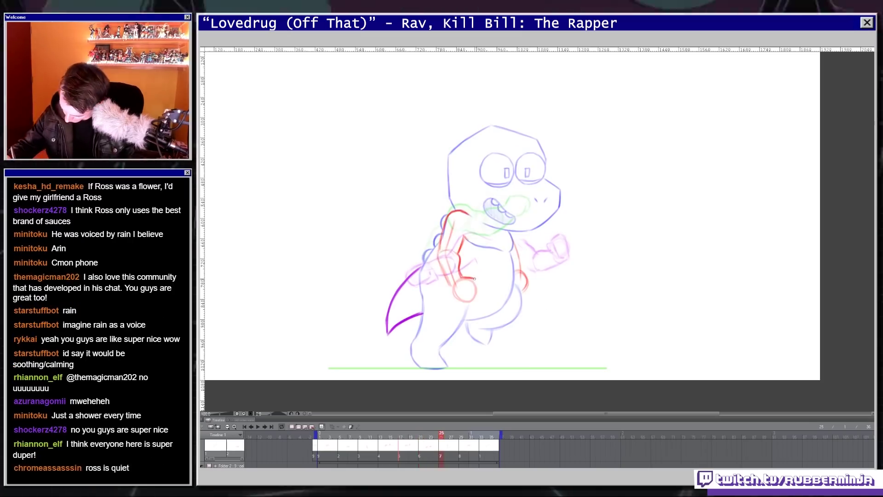
pyautogui.moveTo(515, 243); pyautogui.dragTo(527, 287)
pyautogui.click(257, 427)
pyautogui.click(392, 442)
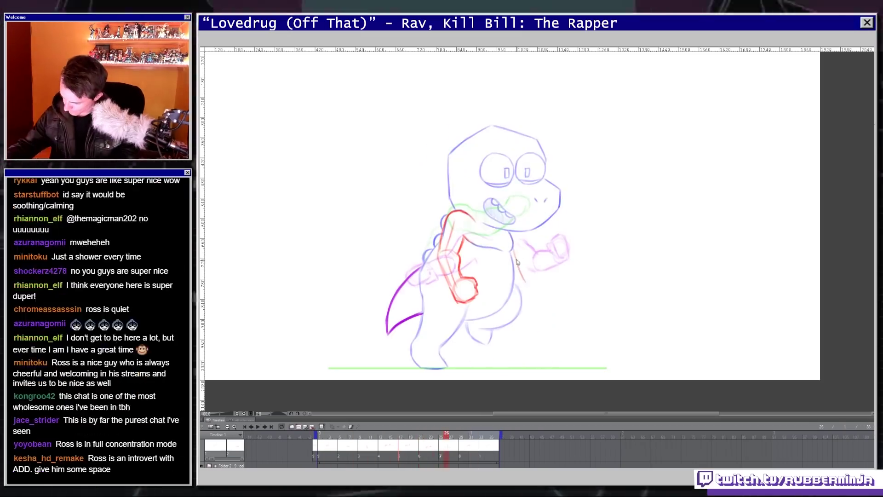
# - Draw the near arm swinging forward across the chest on cel 8
pyautogui.click(469, 434)
pyautogui.moveTo(469, 433); pyautogui.dragTo(461, 433)
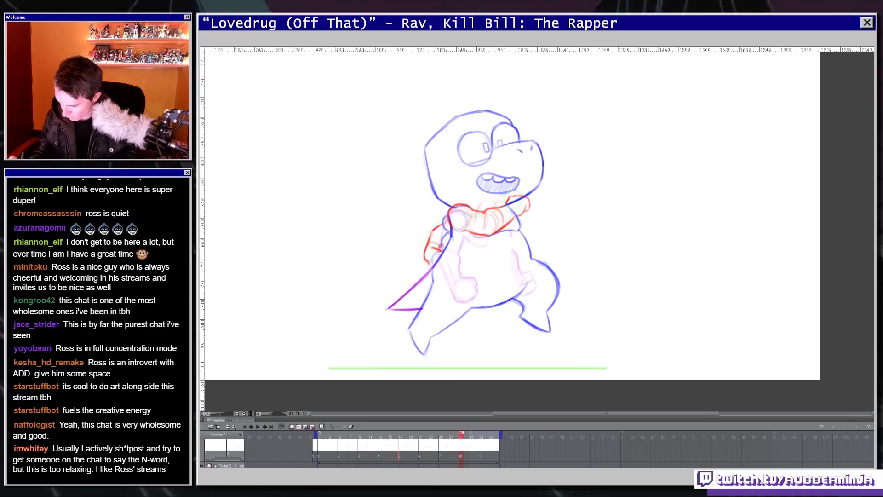
pyautogui.moveTo(446, 223)
pyautogui.mouseDown()
pyautogui.moveTo(430, 236)
pyautogui.moveTo(503, 229)
pyautogui.moveTo(527, 206)
pyautogui.mouseUp()
pyautogui.press('Right')
# - Play back the looping run cycle at several zoom levels to review the finished arm swing
pyautogui.scroll(-4, 490, 119)
pyautogui.scroll(2, 506, 120)
pyautogui.press('Left')
pyautogui.scroll(4, 469, 184)
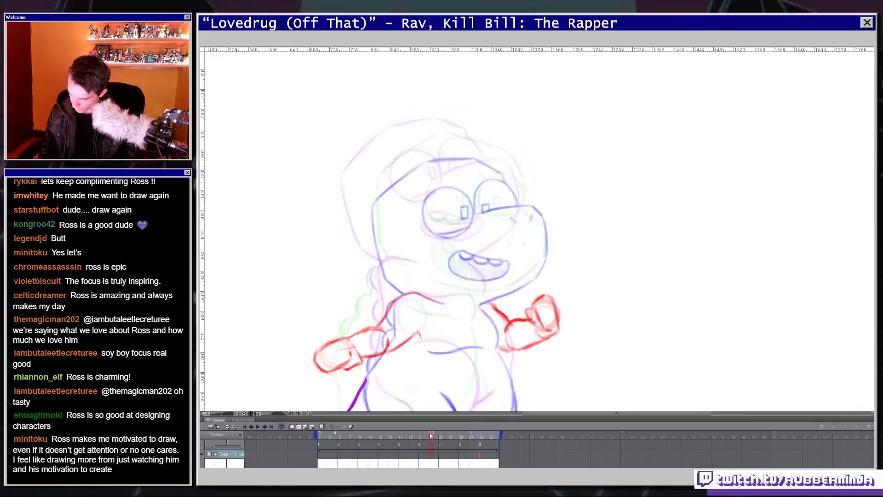
pyautogui.scroll(-6, 469, 184)
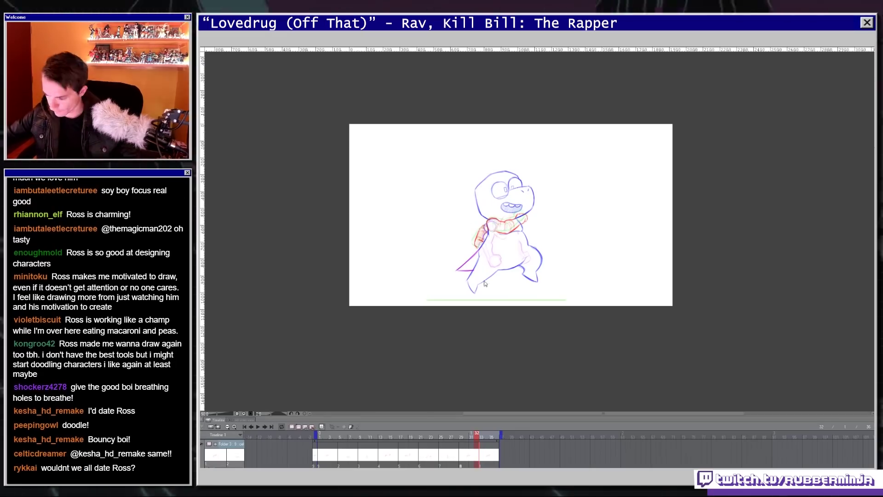
pyautogui.scroll(5, 479, 183)
pyautogui.press('space')
pyautogui.press('space')
pyautogui.scroll(-5, 476, 226)
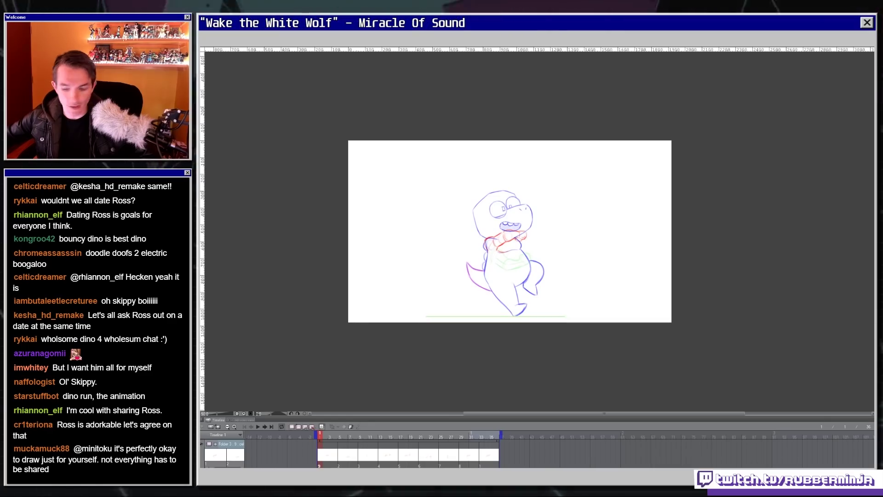
pyautogui.click(258, 427)
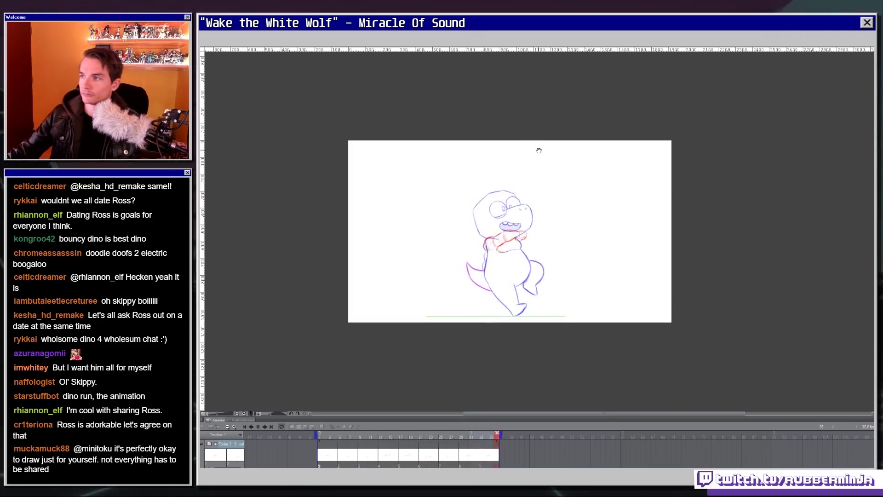
pyautogui.moveTo(577, 259); pyautogui.dragTo(515, 236)
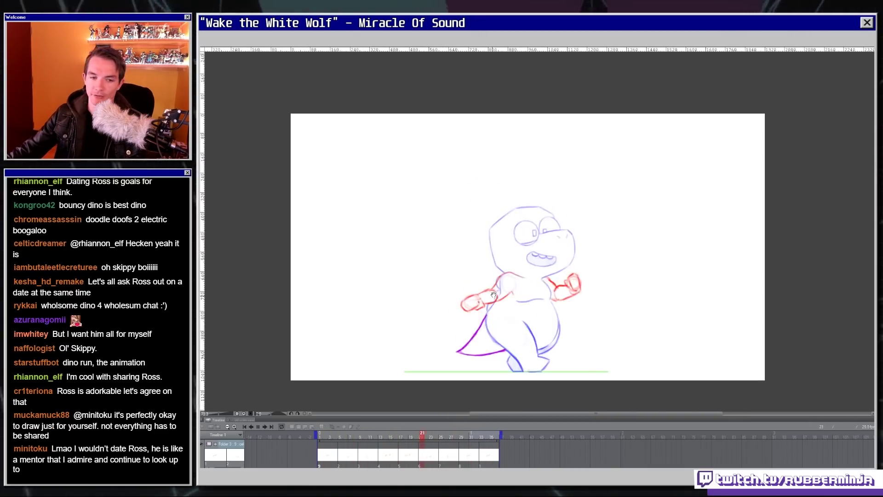